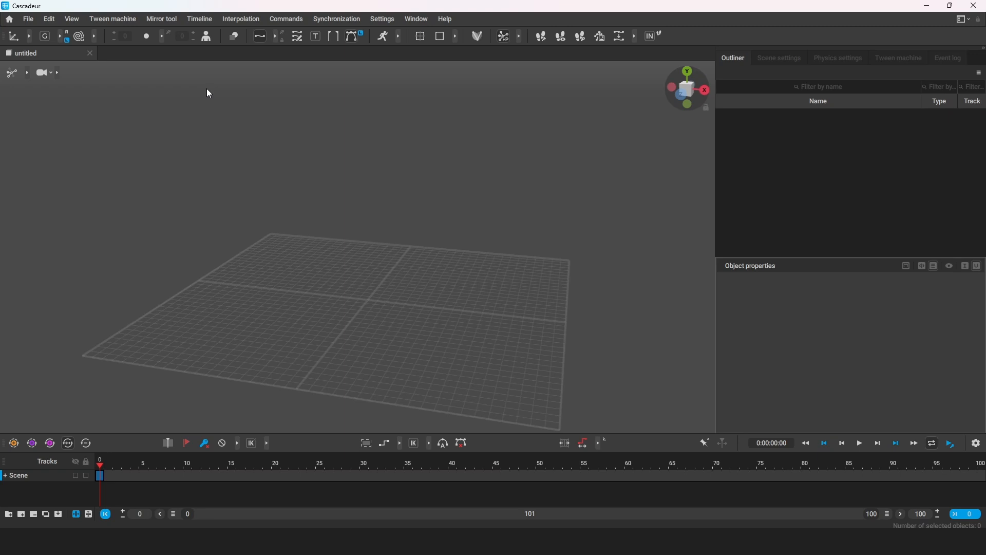
Open the Cascy sample model and move its center of mass backward along the Z axis to the grid's rear edge.
left_click(10, 20)
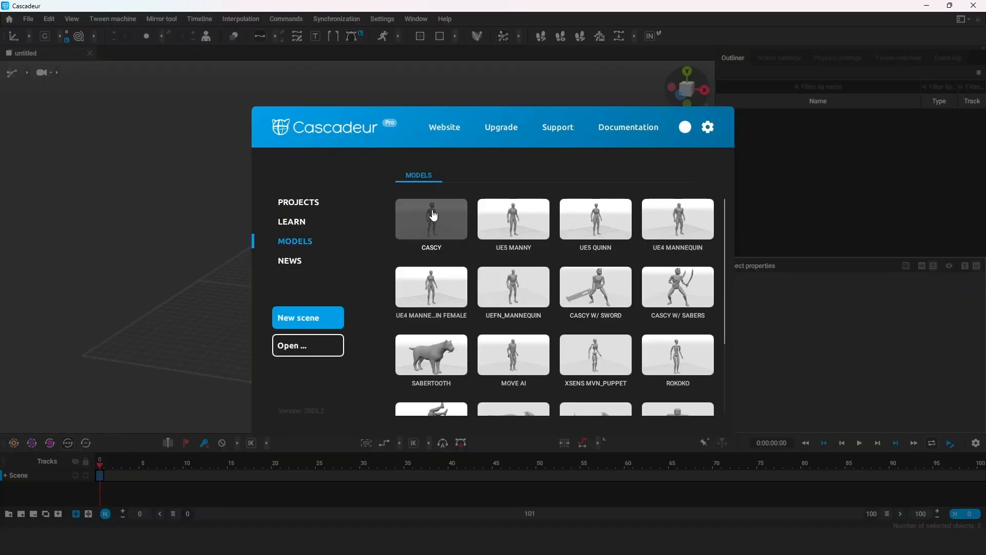
left_click(447, 225)
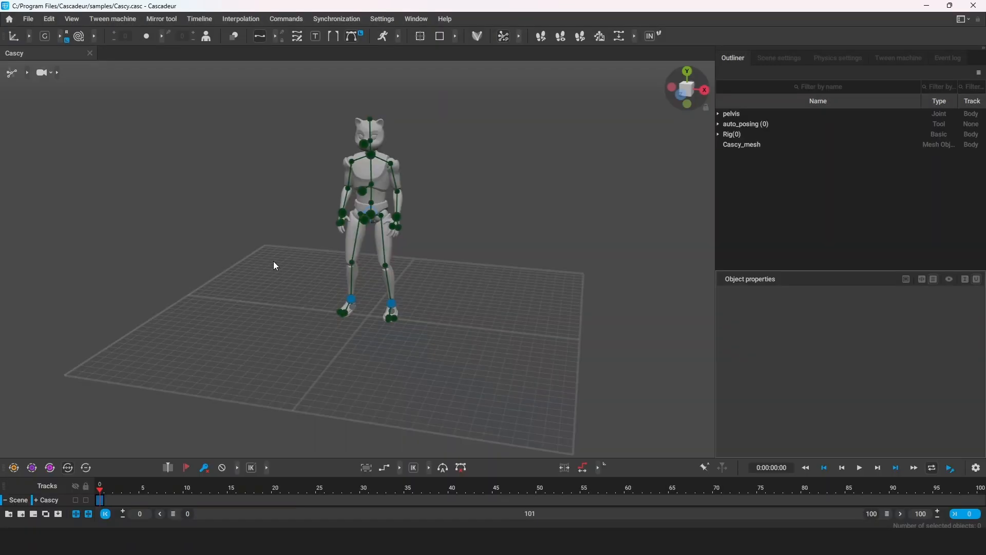
right_click_drag(273, 261, 498, 230)
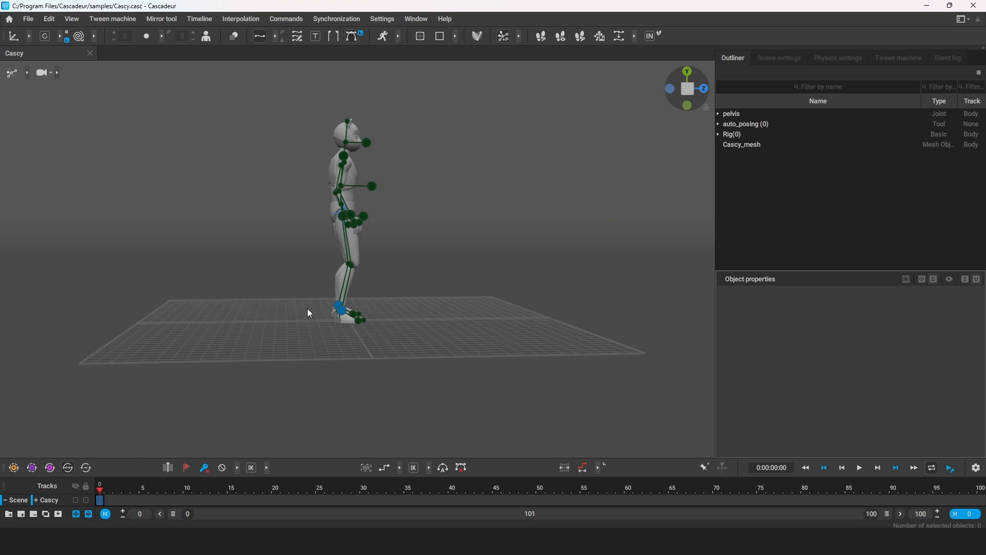
left_click(336, 214)
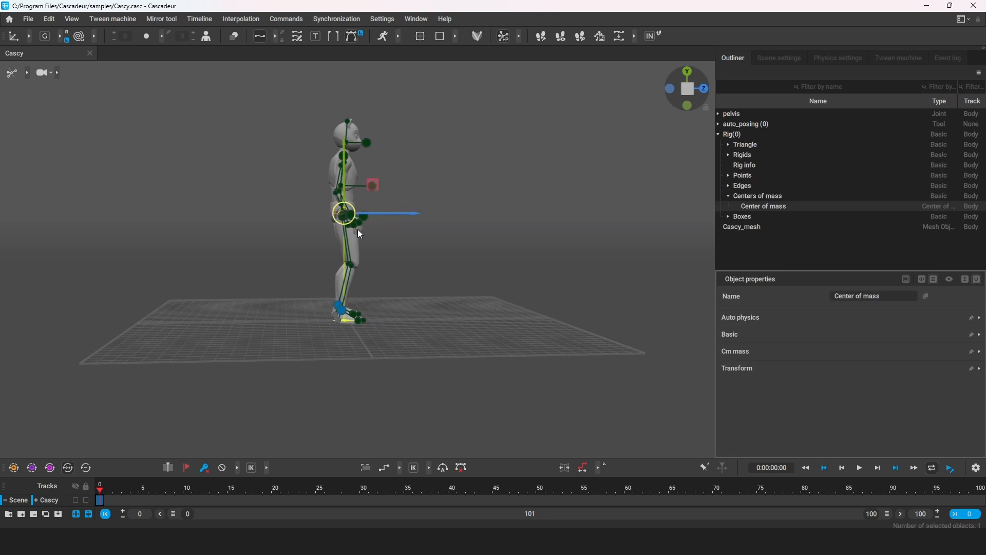
left_click_drag(395, 215, 205, 214)
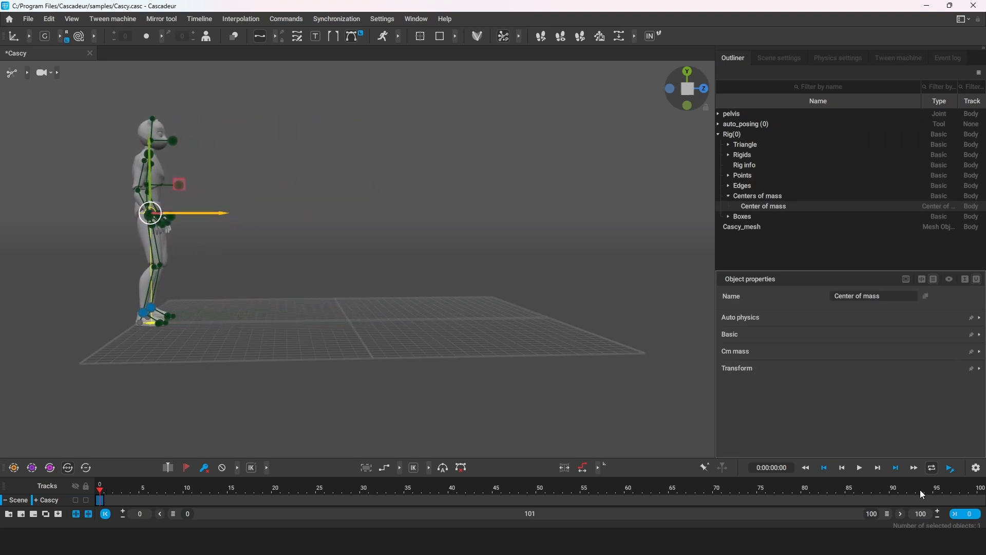
Add a key at frame 100 and move the center of mass forward along the Z axis to the grid's front edge.
left_click(981, 489)
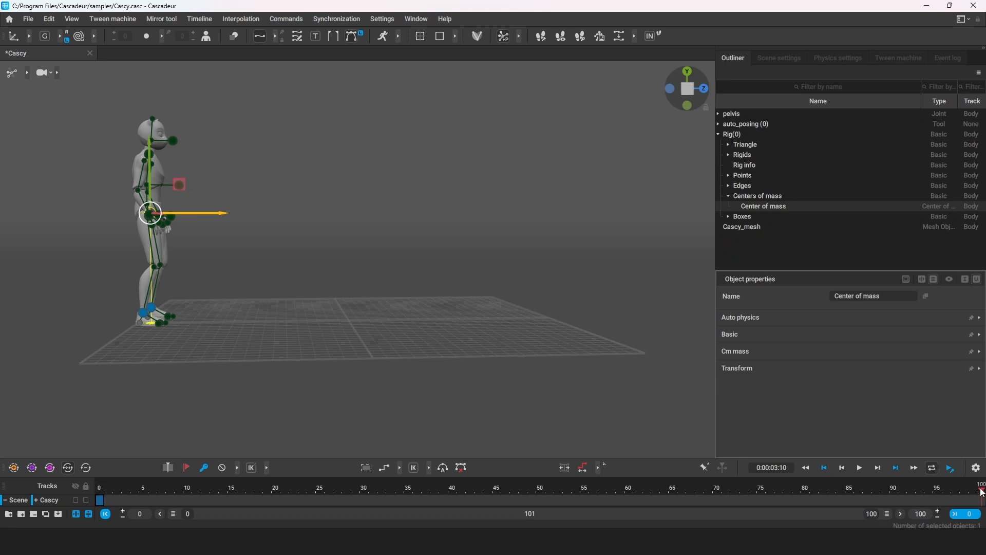
left_click(204, 467)
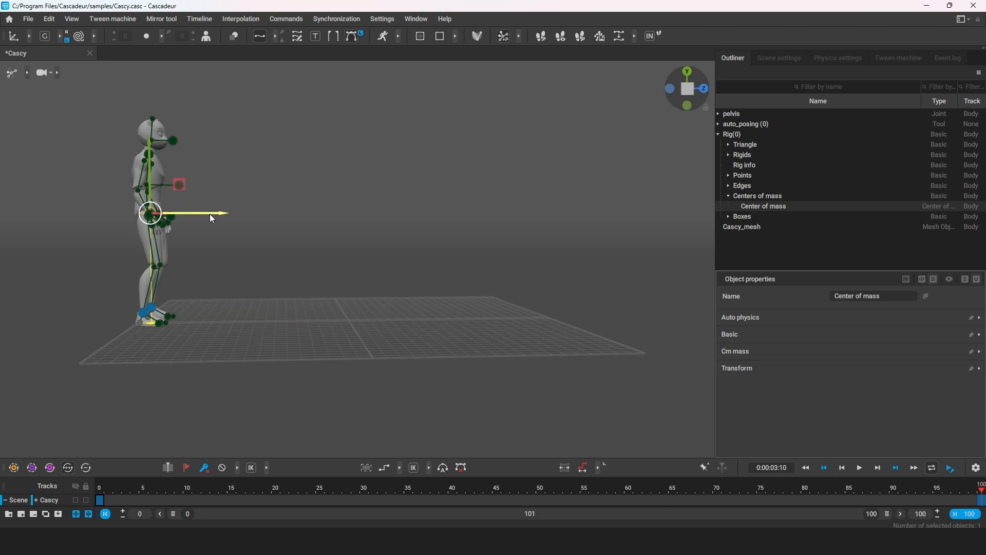
left_click_drag(200, 216, 542, 218)
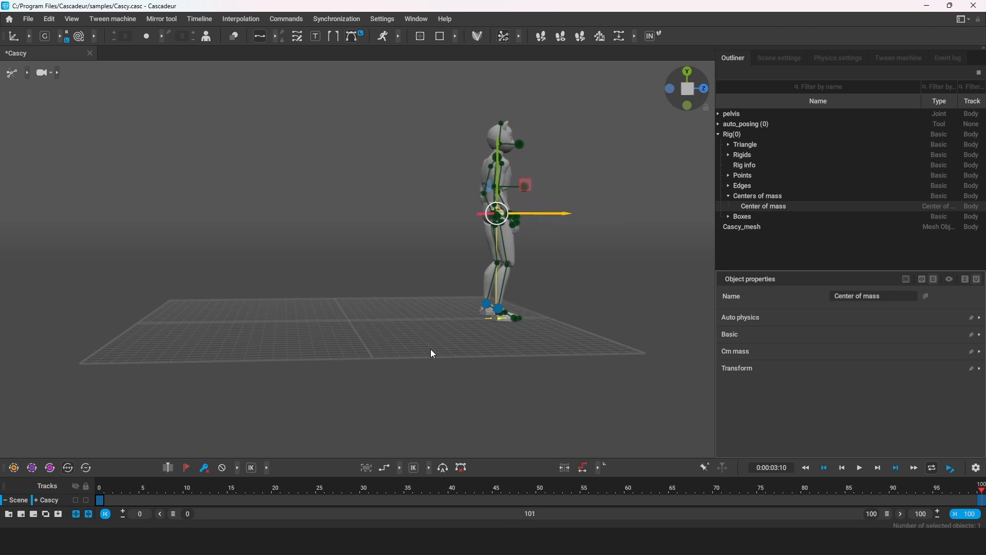
Generate inbetweening motion across the interval from frame 0 to 100 and turn on the Physics Assistant.
right_click_drag(433, 354, 413, 395)
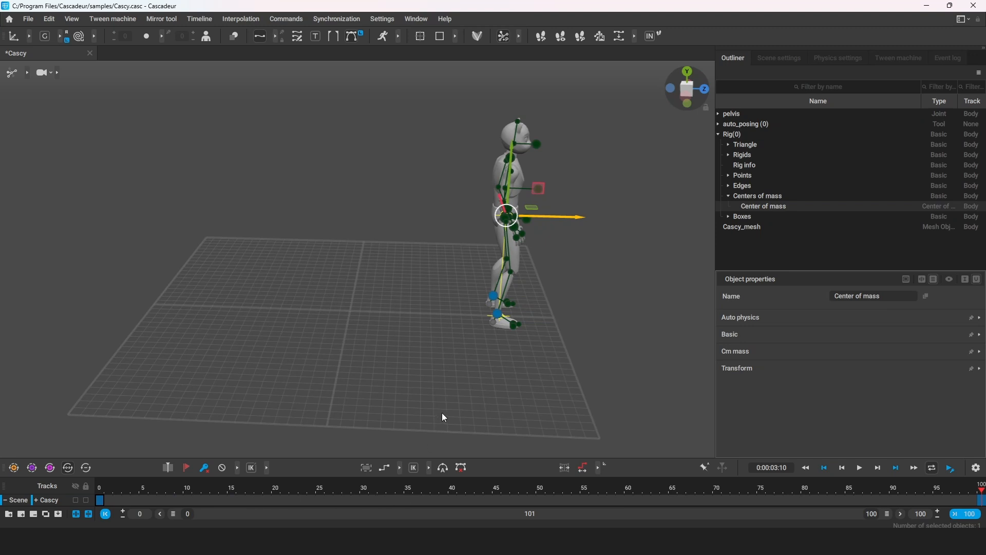
right_click_drag(202, 315, 252, 368)
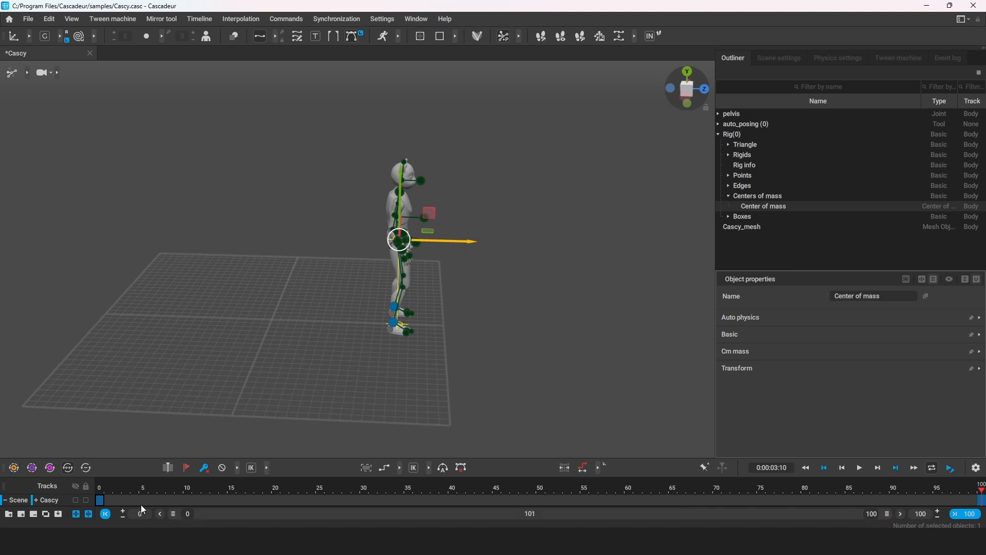
left_click_drag(101, 500, 577, 499)
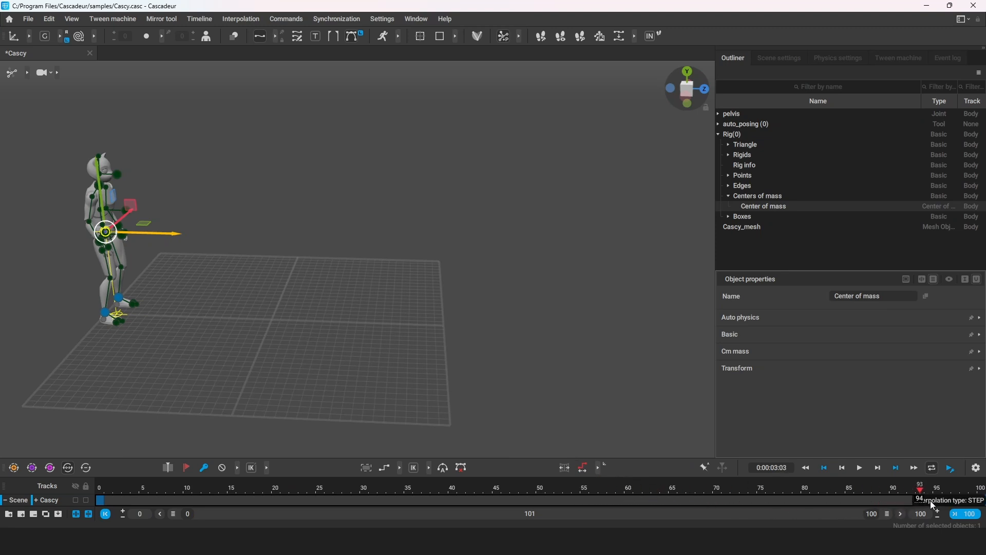
left_click(981, 499)
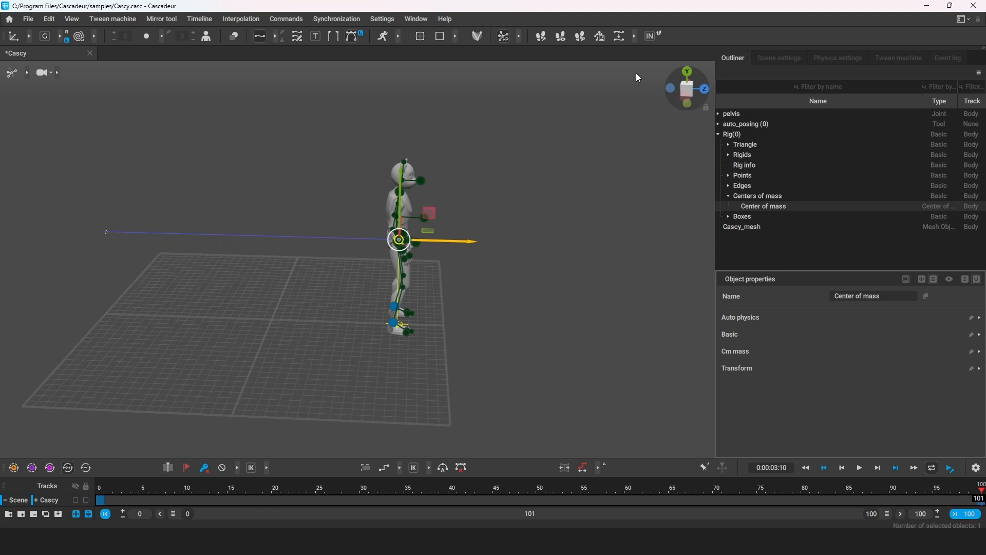
left_click(652, 36)
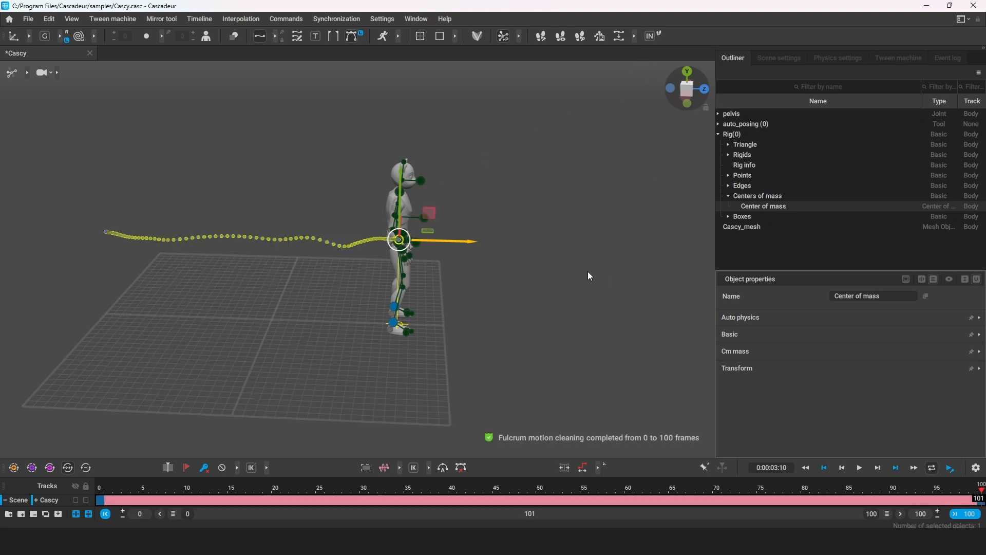
left_click(383, 36)
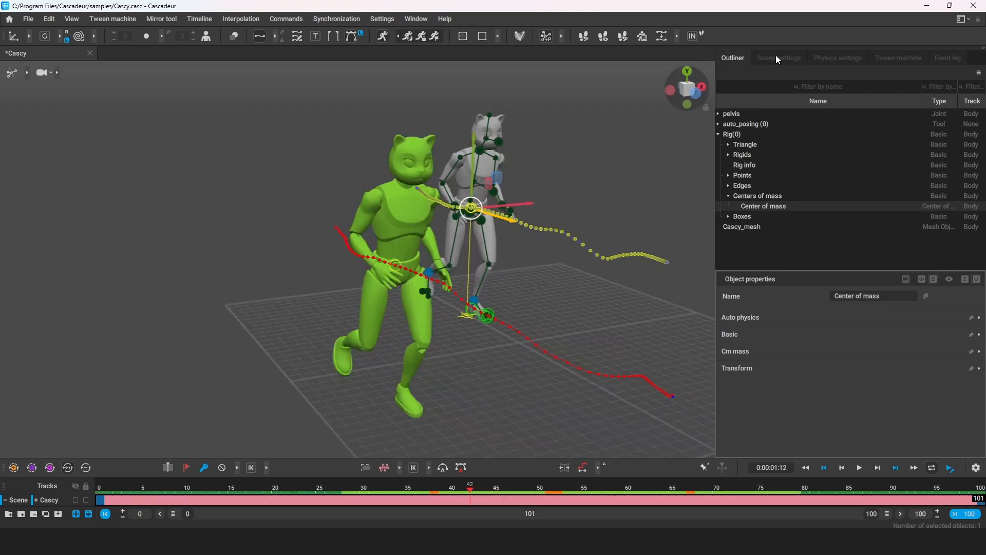
Set the Inbetweening style to Walk in the scene settings, regenerate the motion and play it back.
left_click(776, 54)
scroll(789, 135, "down", 2)
scroll(787, 131, "down", 3)
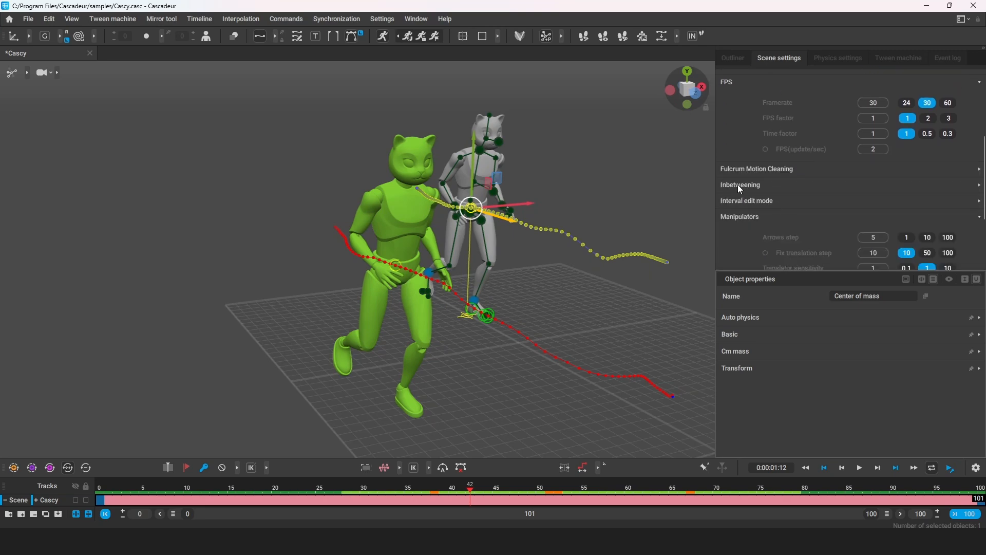
left_click(736, 185)
left_click(848, 207)
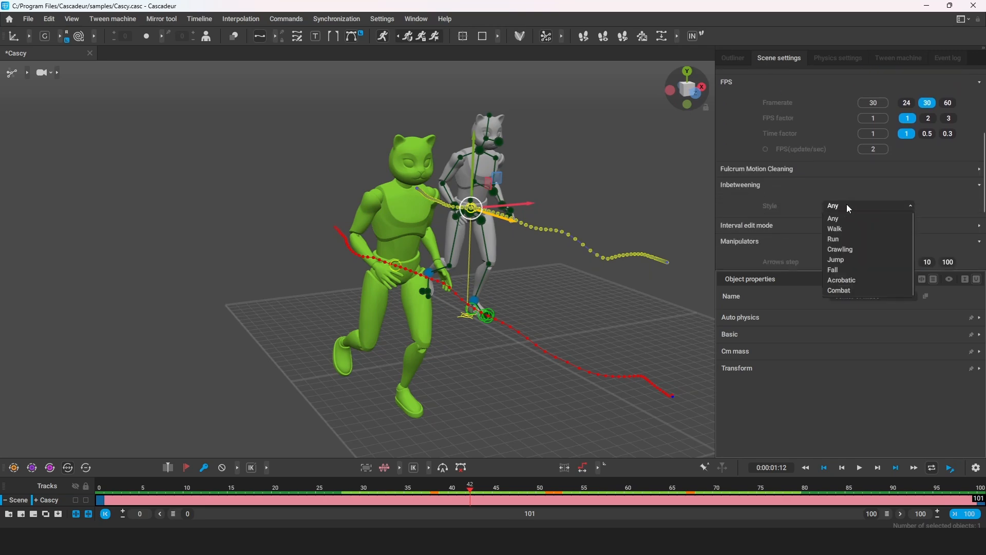
left_click(851, 235)
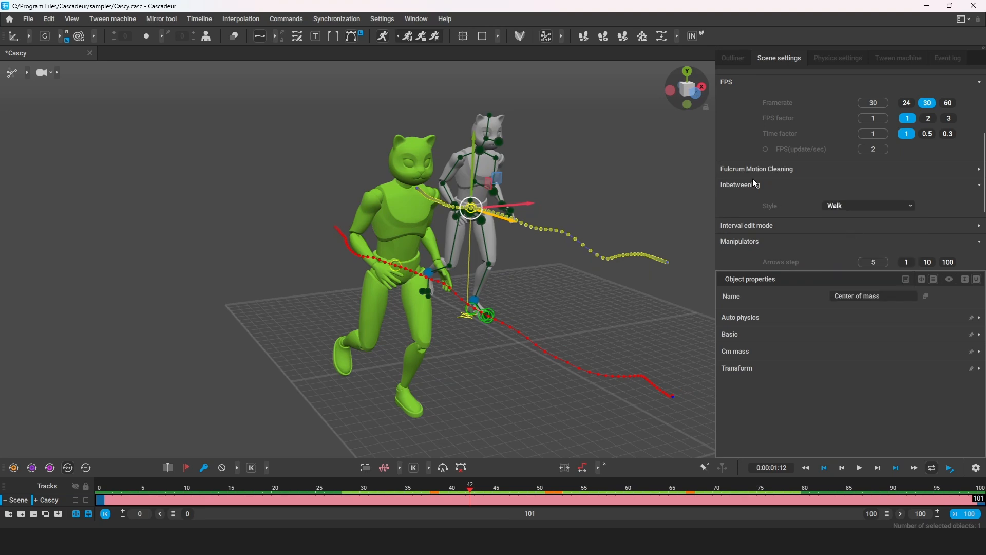
left_click(692, 36)
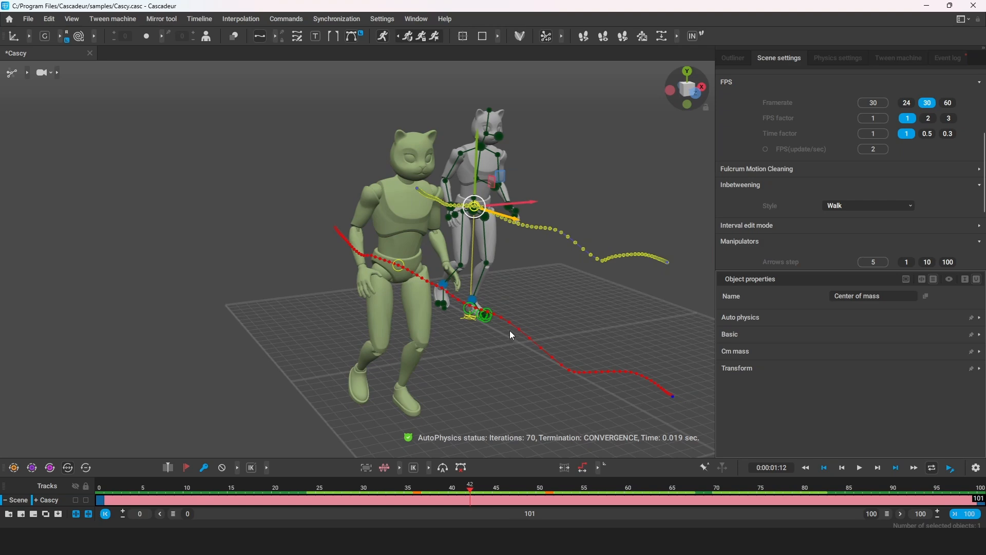
key("space")
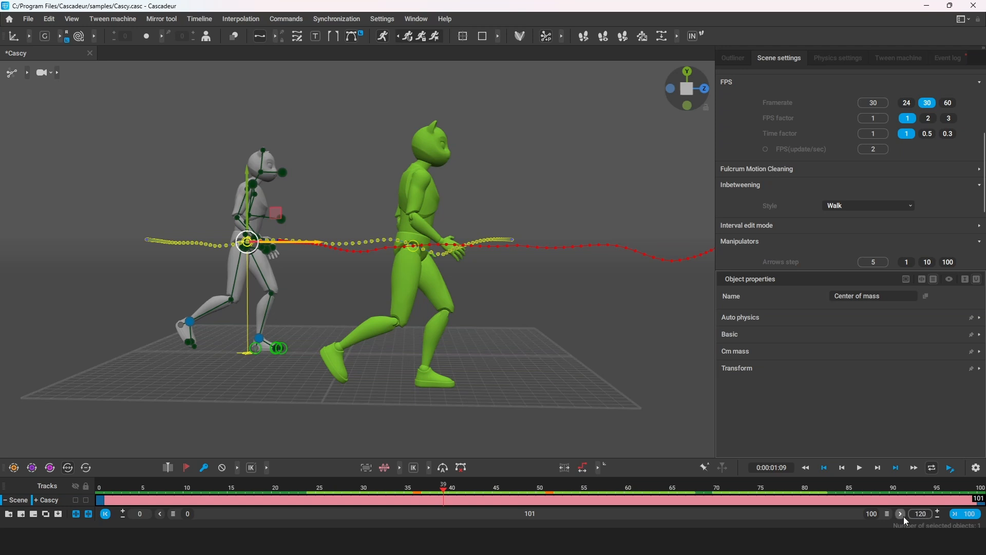
Extend the timeline to 120 frames and move the final key from frame 100 to frame 120.
key("Return")
left_click(904, 511)
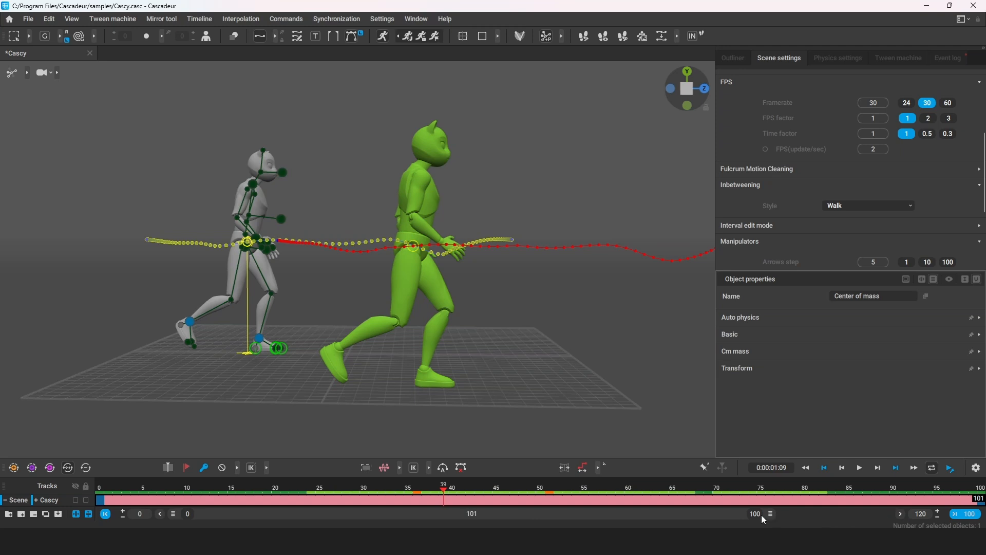
left_click(834, 504)
left_click_drag(836, 501, 982, 501)
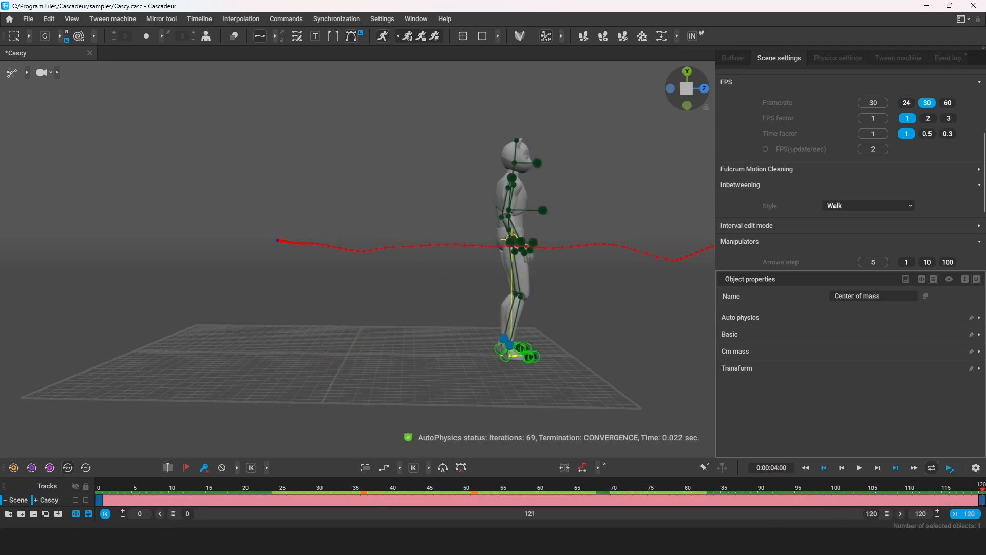
Select the whole interval from frame 0 to 120 and run Fulcrum Motion Cleaning on it.
left_click(101, 504)
left_click_drag(101, 505, 982, 503)
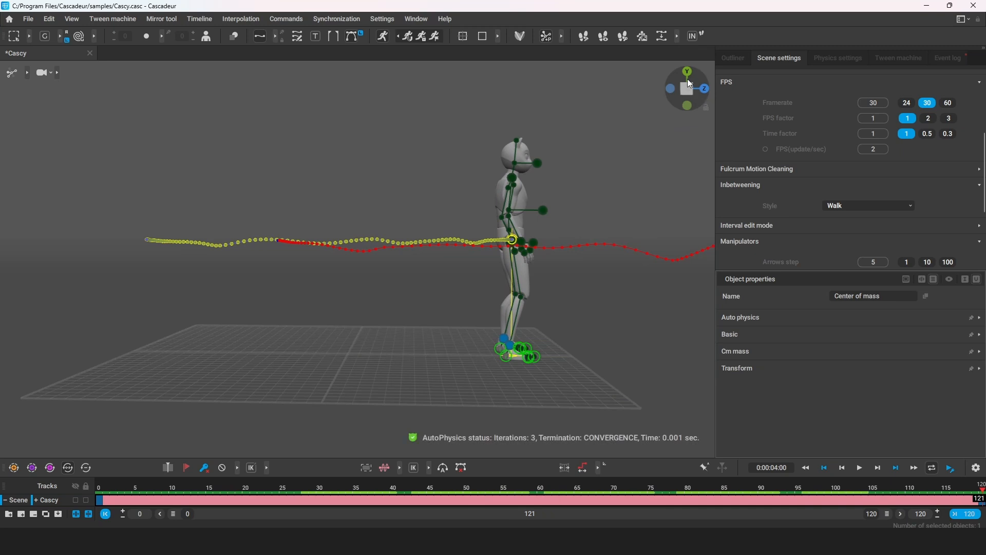
key("space")
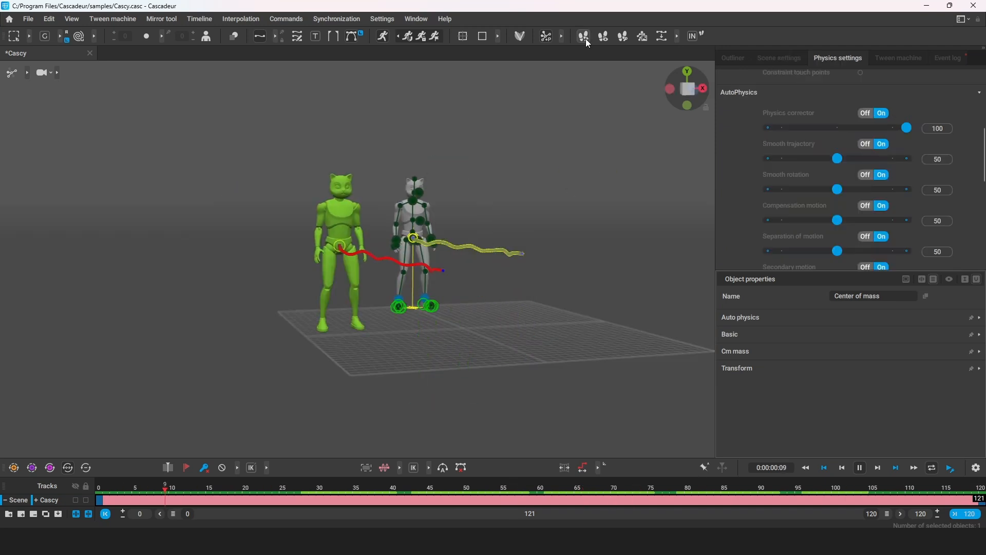
left_click(585, 38)
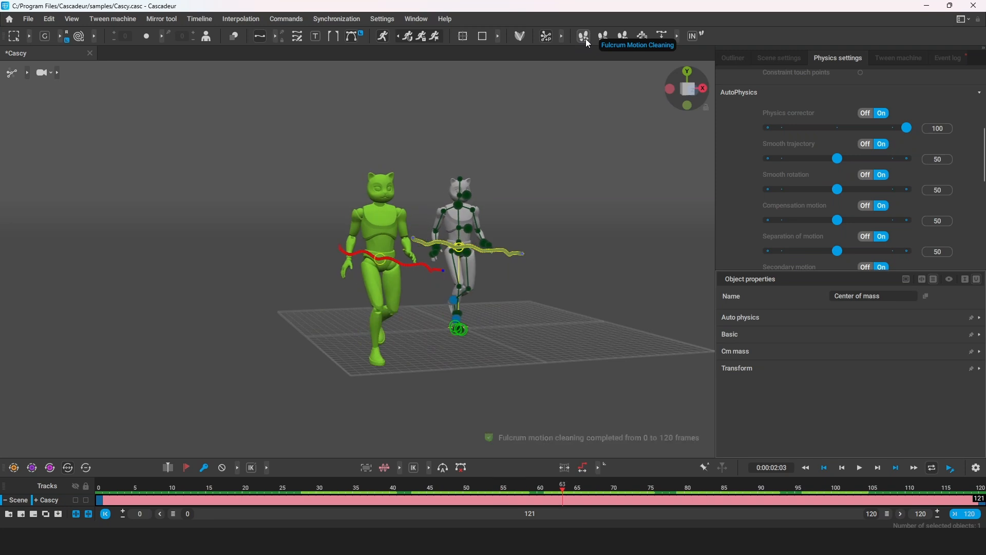
Snap the character to the AutoPhysics result, accept turning off the one-time motion options, and turn off the Physics Assistant.
left_click(409, 39)
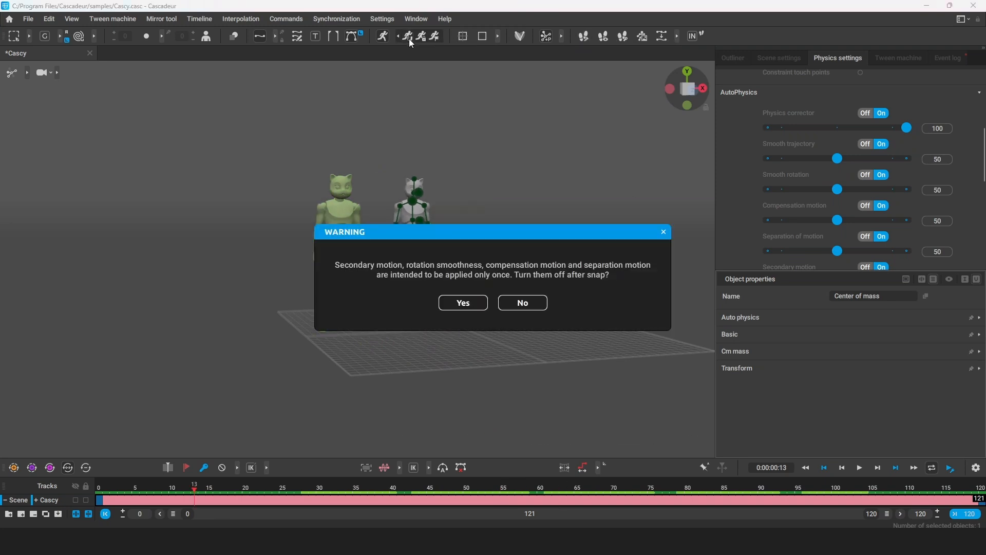
left_click(476, 304)
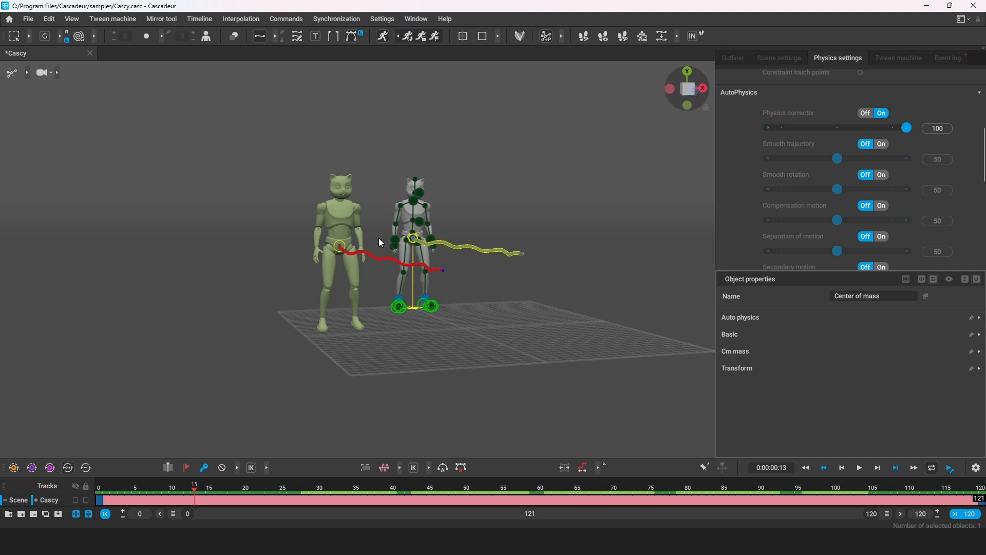
left_click(384, 37)
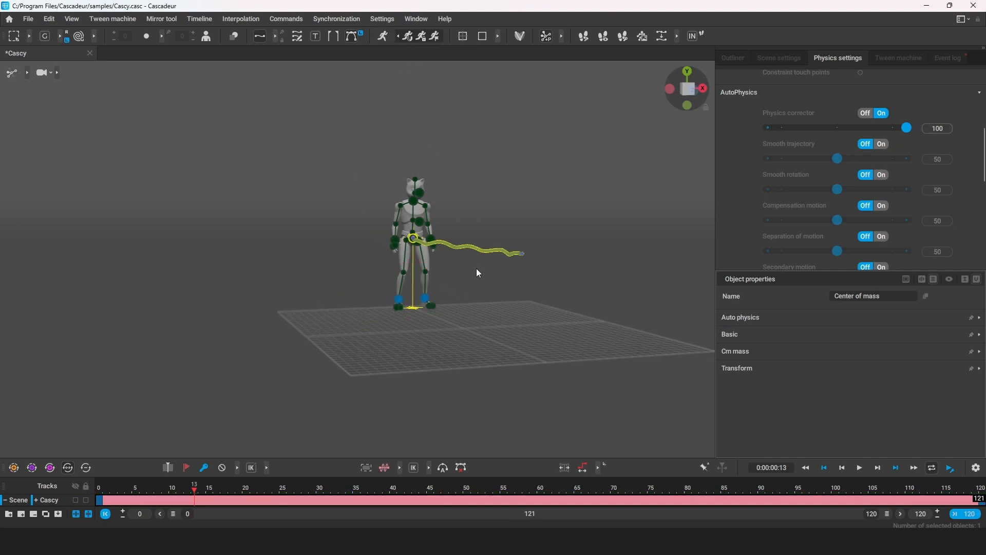
Switch the viewport to View mode and play back the walk animation, examining it from the front and the side.
left_click(24, 71)
left_click(25, 73)
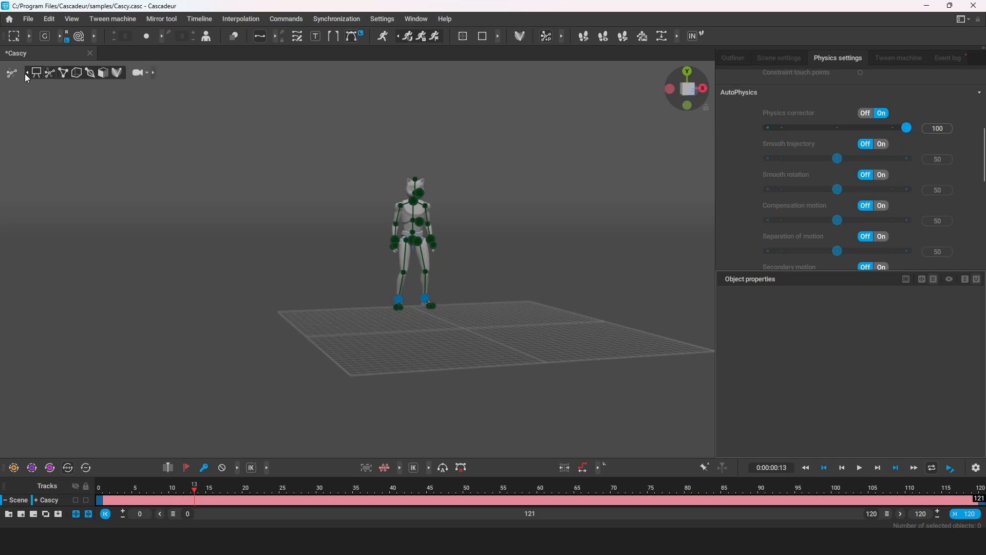
left_click(37, 73)
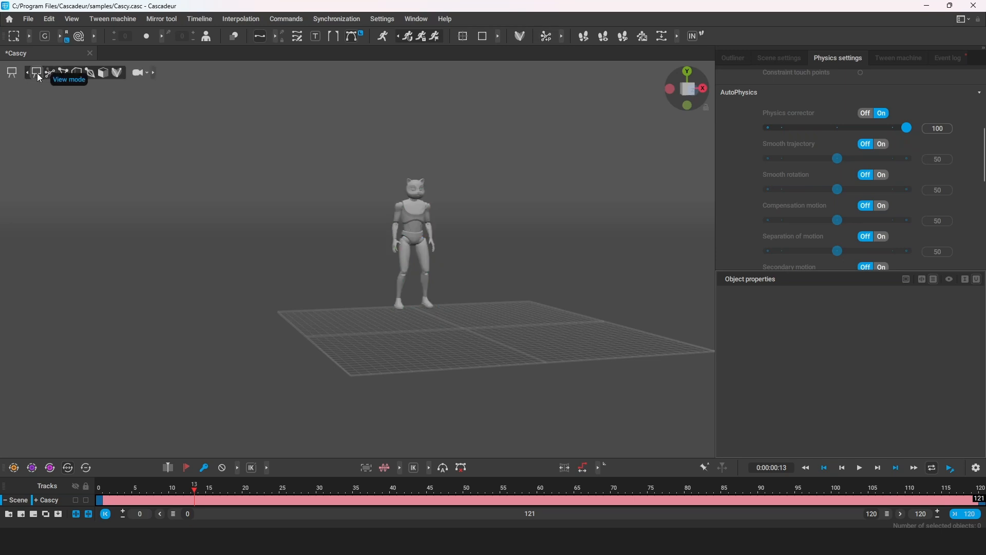
scroll(419, 228, "up", 3)
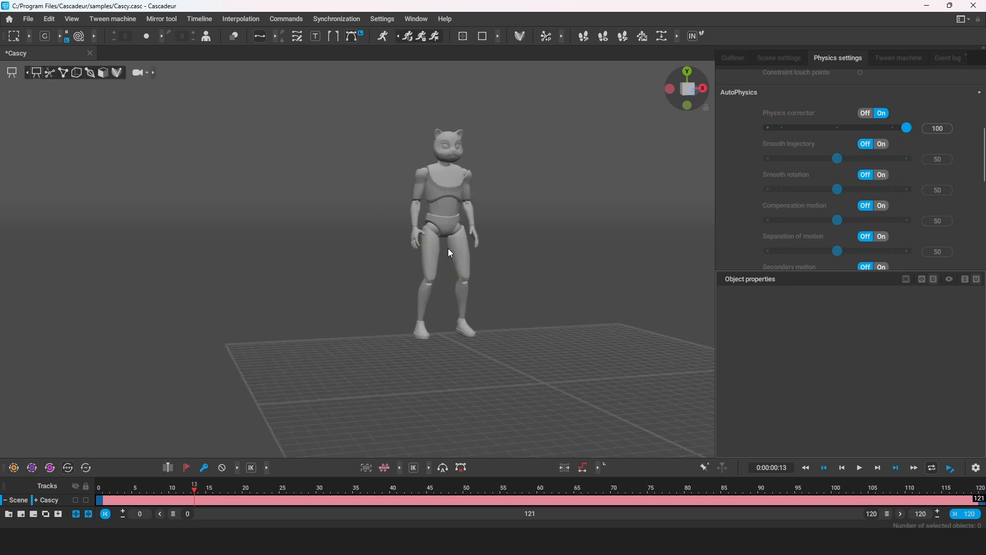
middle_click_drag(448, 248, 301, 233)
key("space")
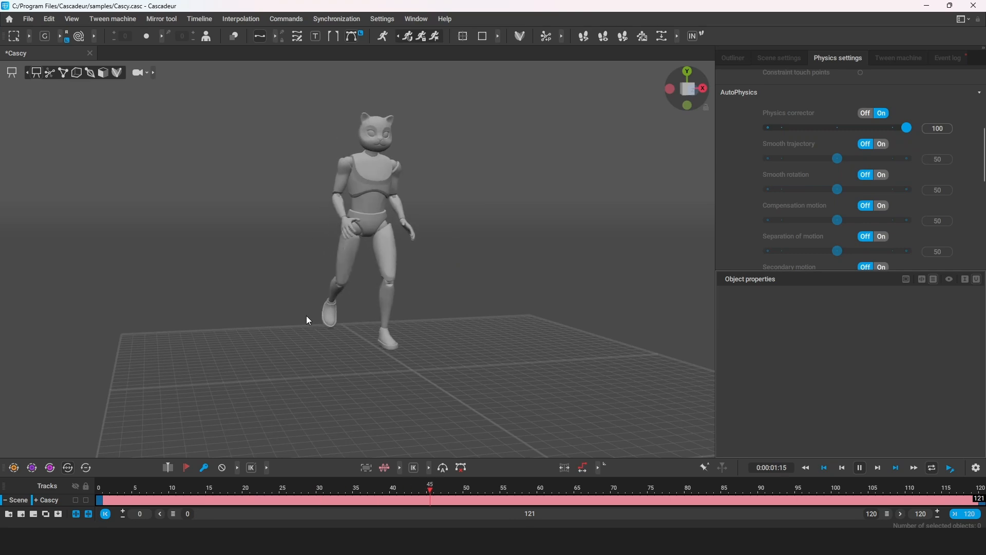
right_click_drag(291, 319, 558, 292)
middle_click_drag(558, 292, 557, 308)
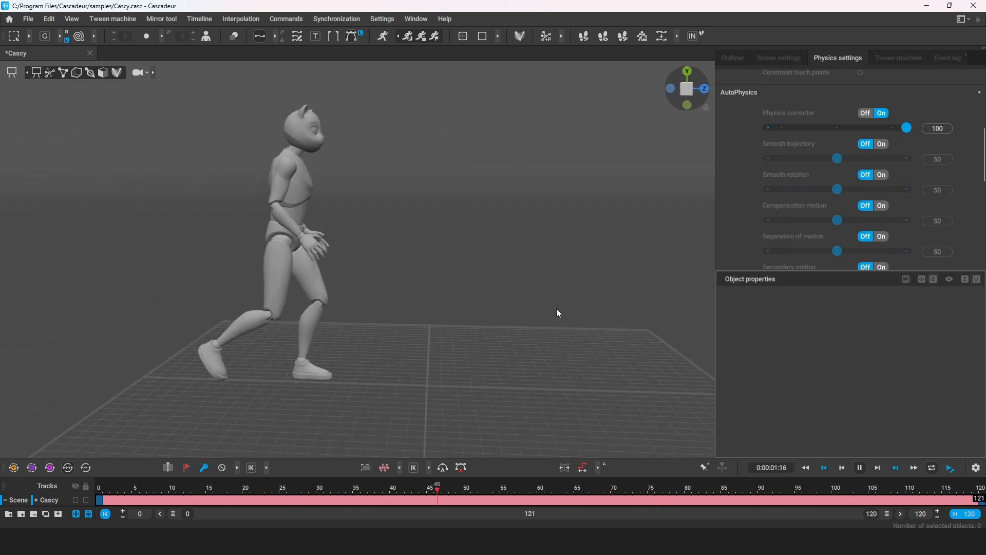
key("space")
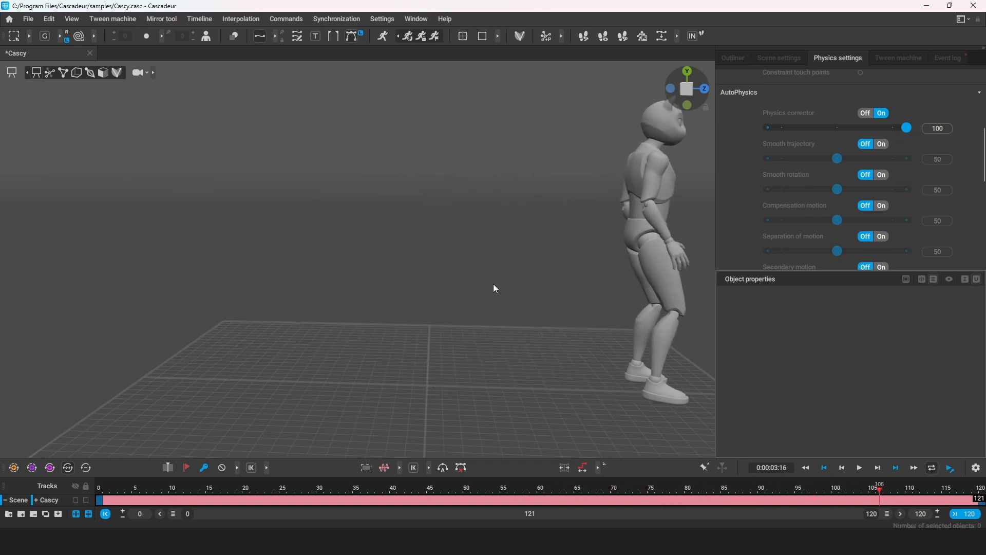
Export the scene as GLB with animations included, saving it to the Desktop under the name walk.
left_click(28, 19)
mouse_move(62, 132)
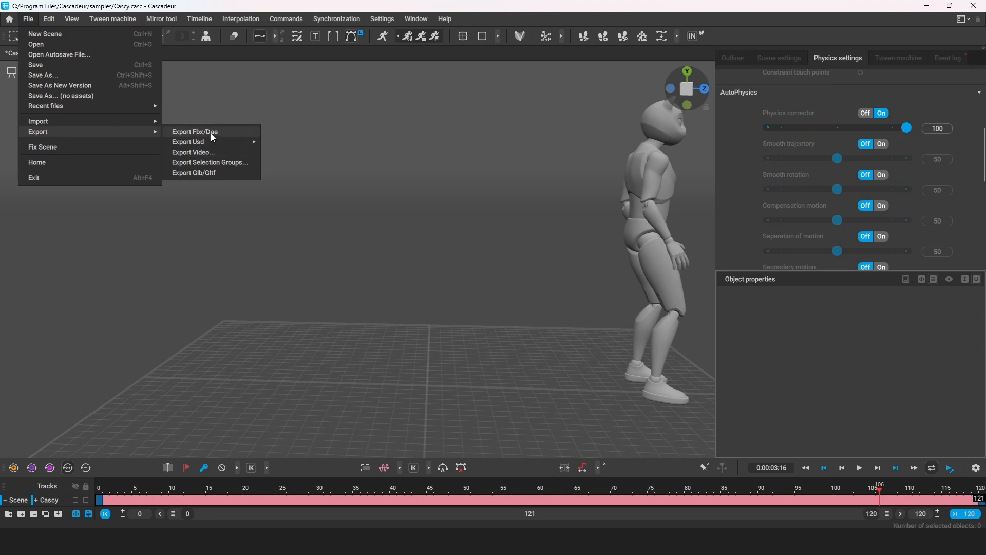
left_click(216, 174)
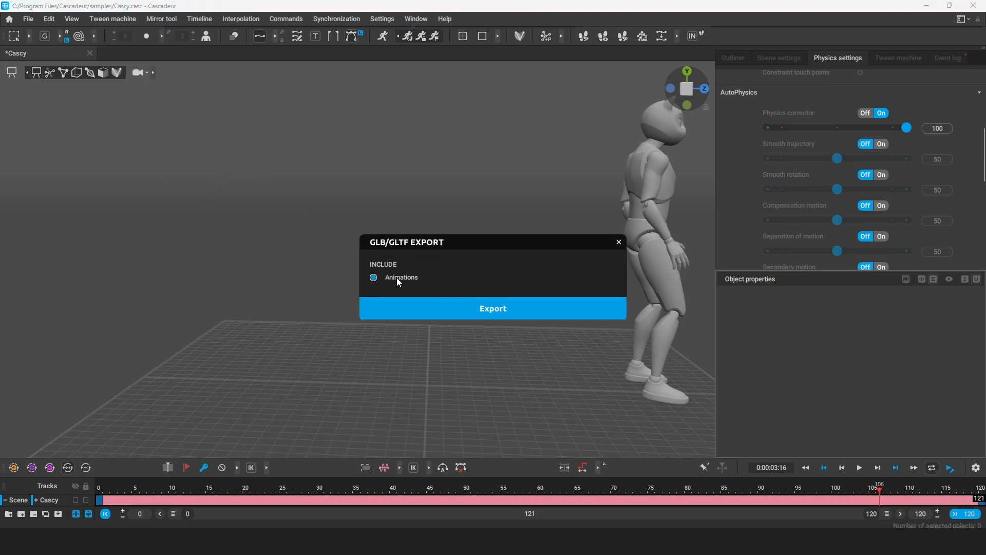
left_click(491, 310)
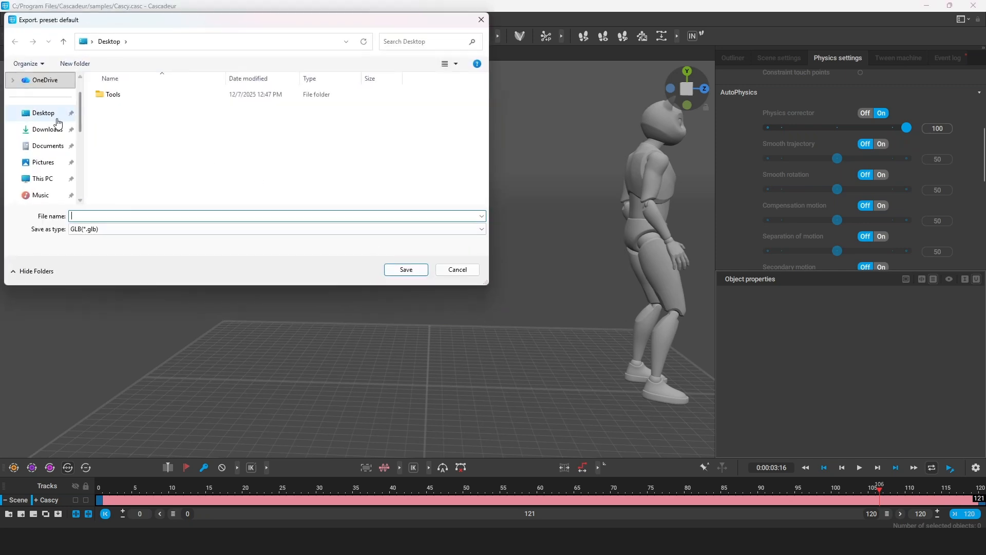
left_click(56, 117)
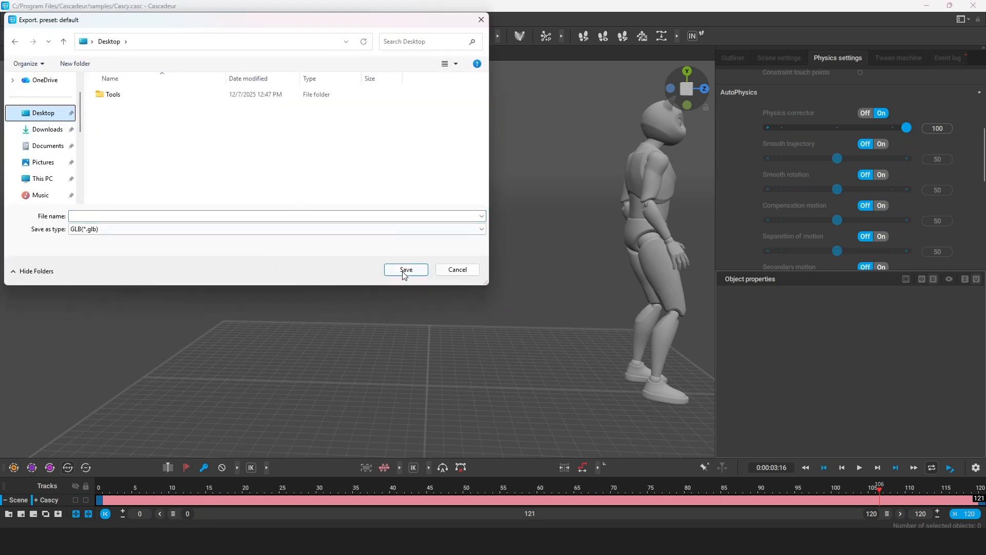
left_click(173, 216)
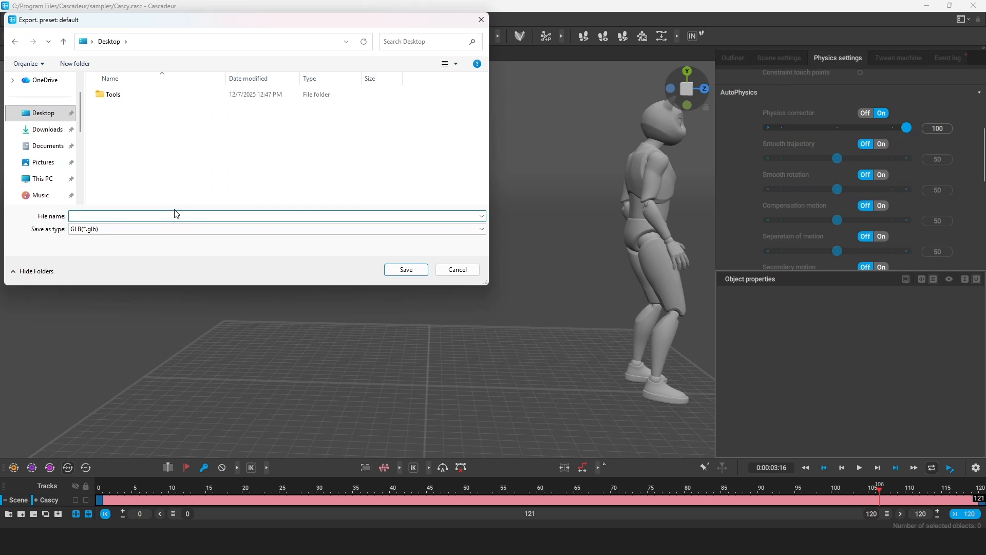
type("walk")
left_click(404, 270)
left_click(442, 307)
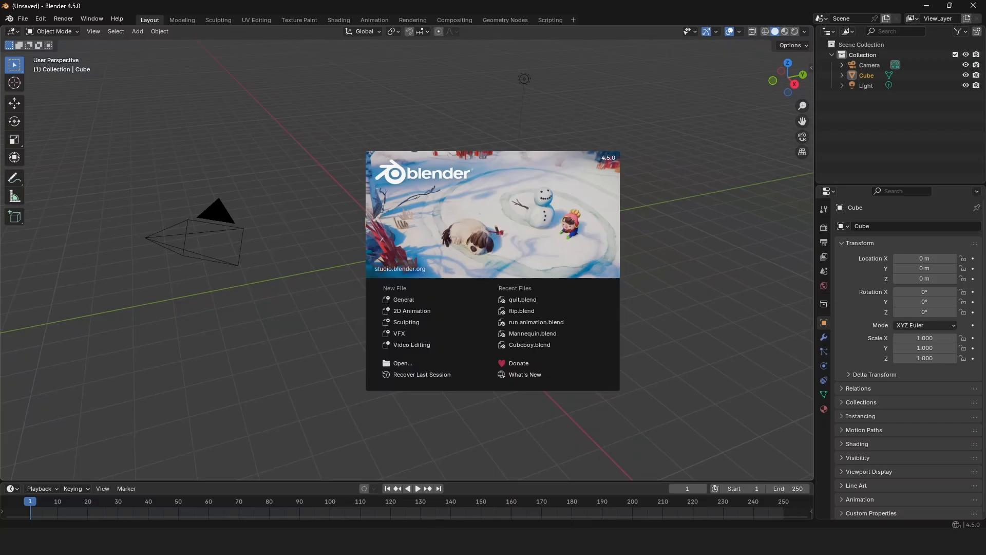
Switch to Blender, dismiss the splash screen and delete all default objects from the new scene.
left_click(298, 137)
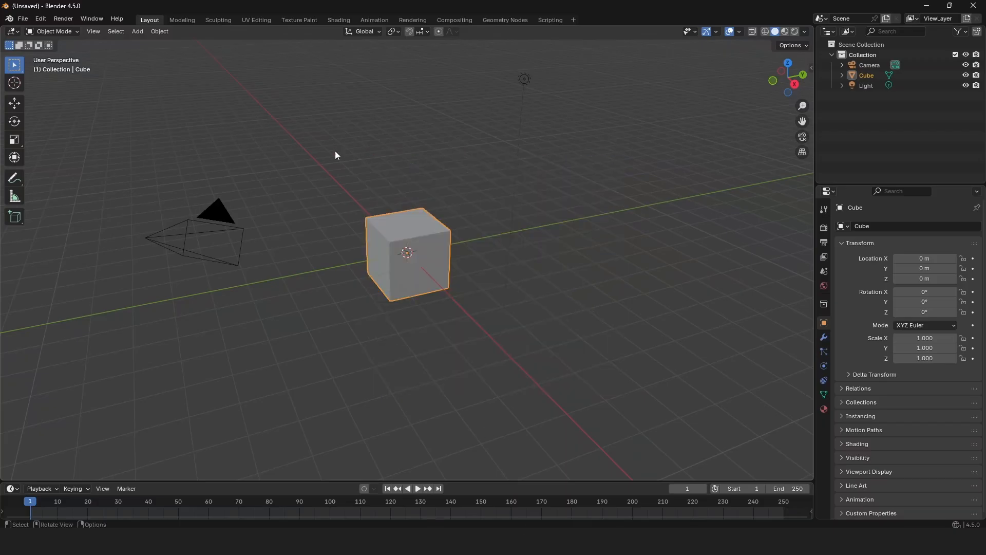
key("a")
key("x")
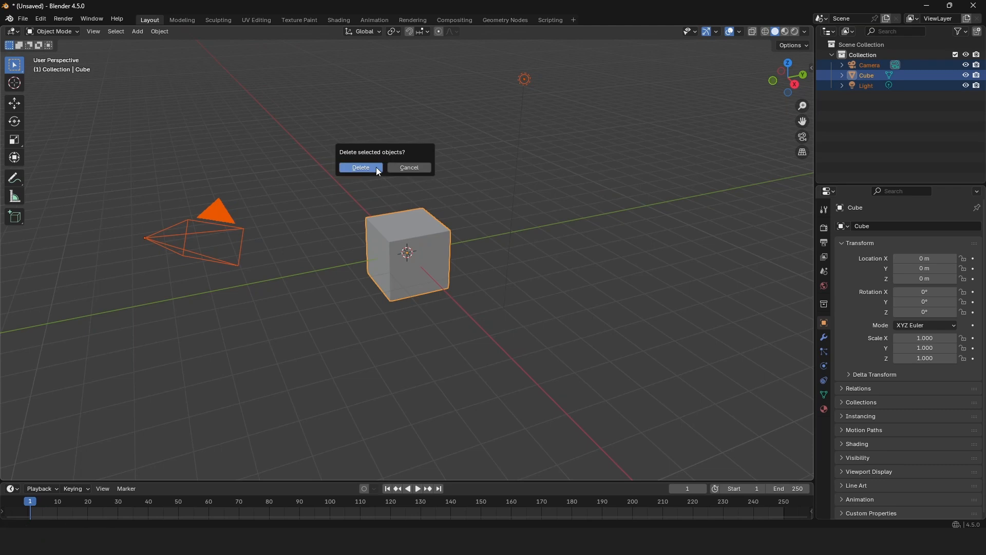
left_click(378, 169)
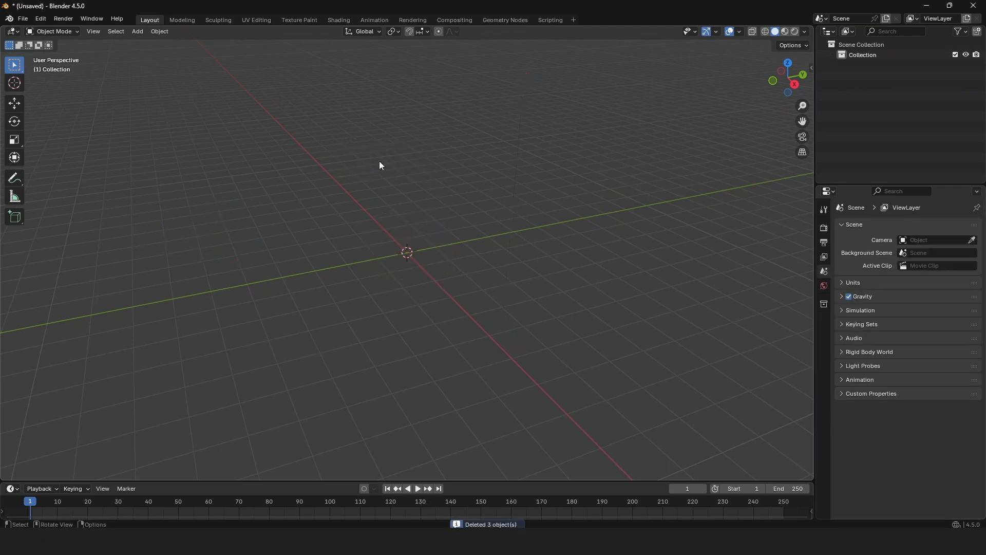
Import walk.glb from the Desktop as glTF 2.0 with the default import settings.
left_click(21, 19)
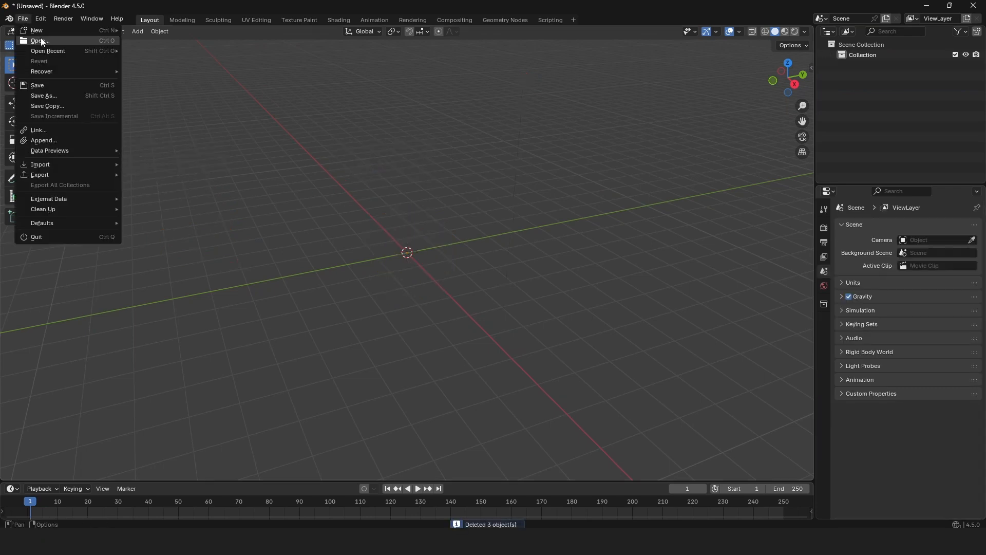
mouse_move(48, 165)
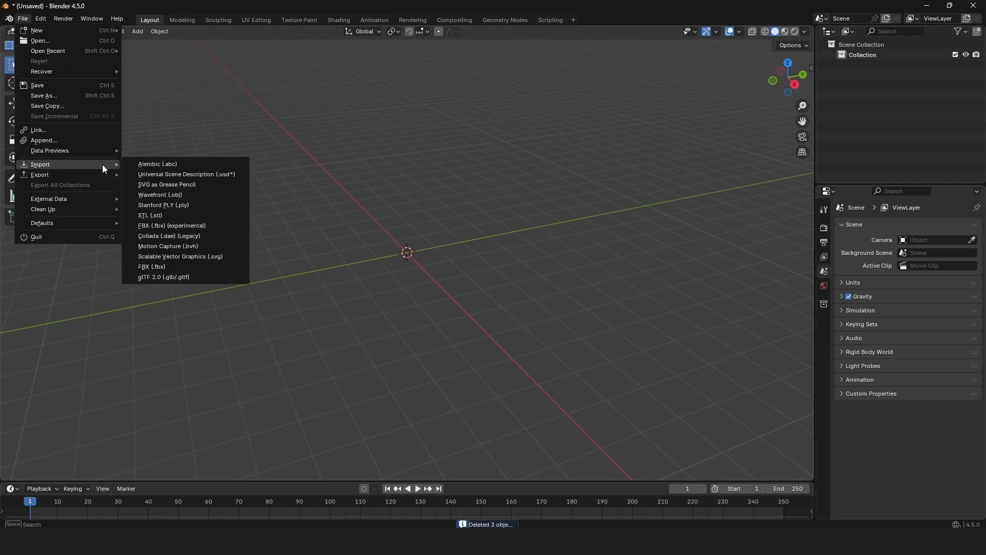
left_click(196, 280)
left_click(257, 205)
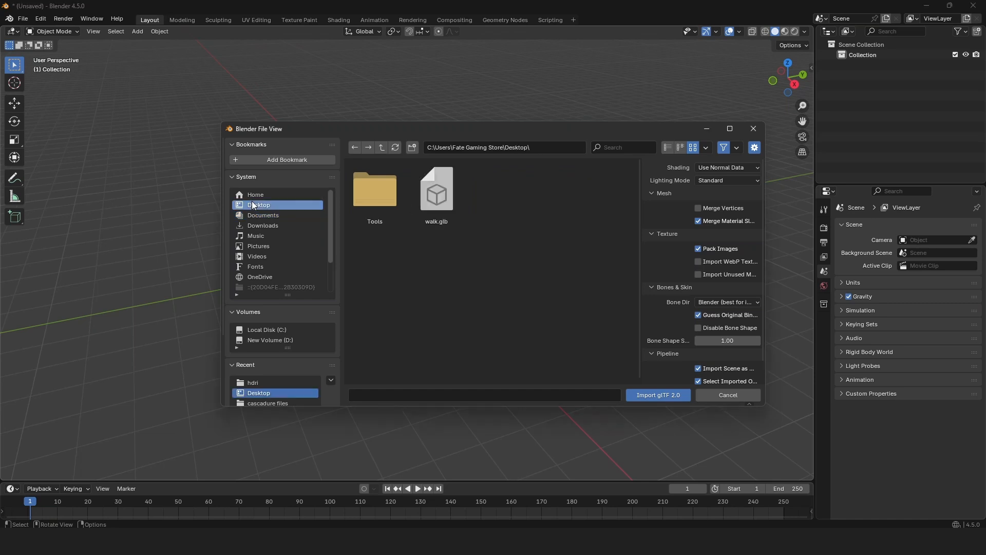
left_click(436, 193)
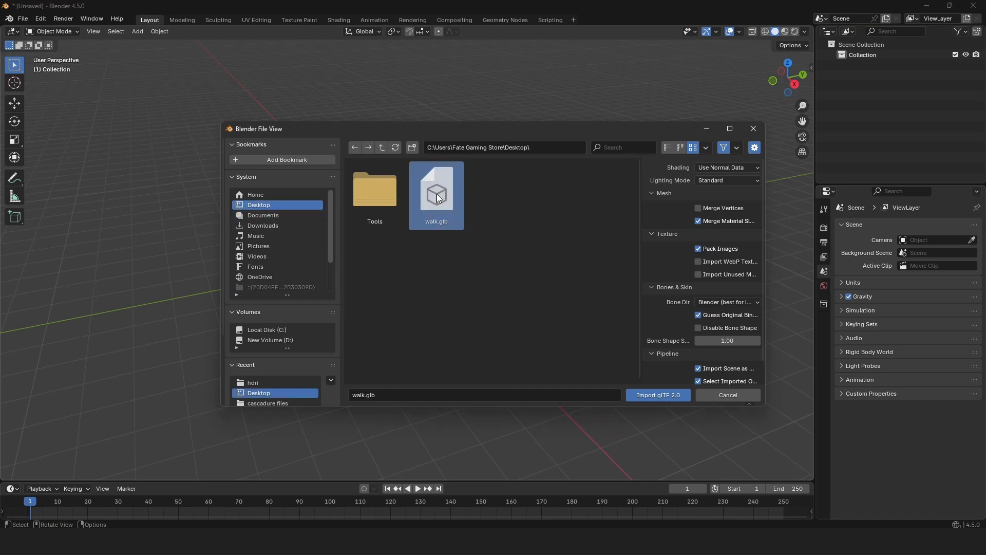
left_click(649, 396)
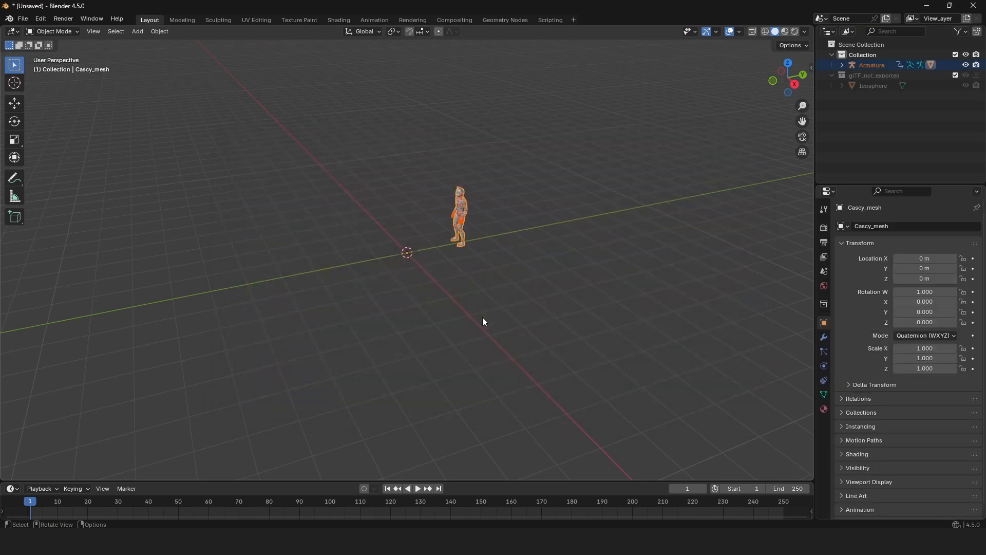
Hide the imported character's armature in the viewport so that only the body mesh shows.
scroll(445, 244, "up", 6)
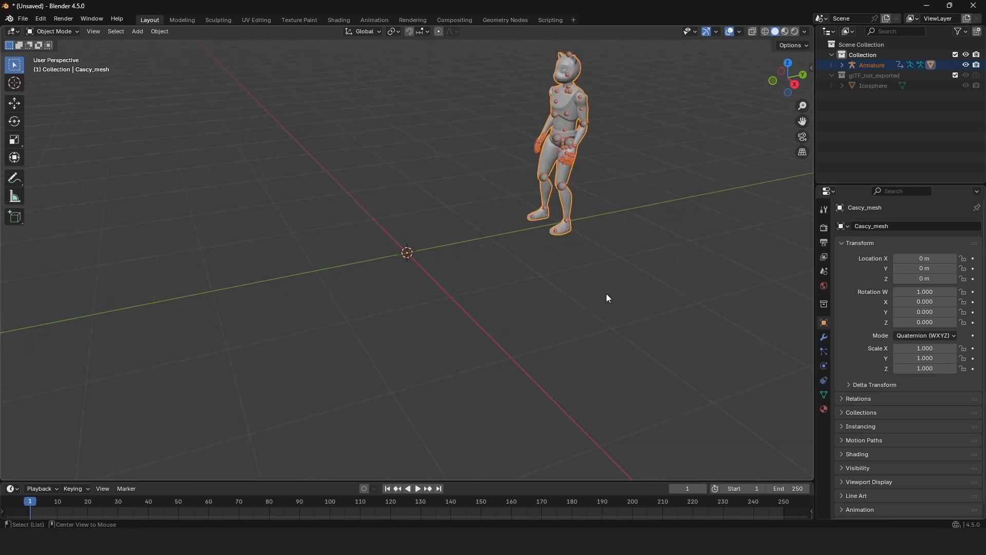
middle_click_drag(382, 276, 435, 303)
left_click(454, 251)
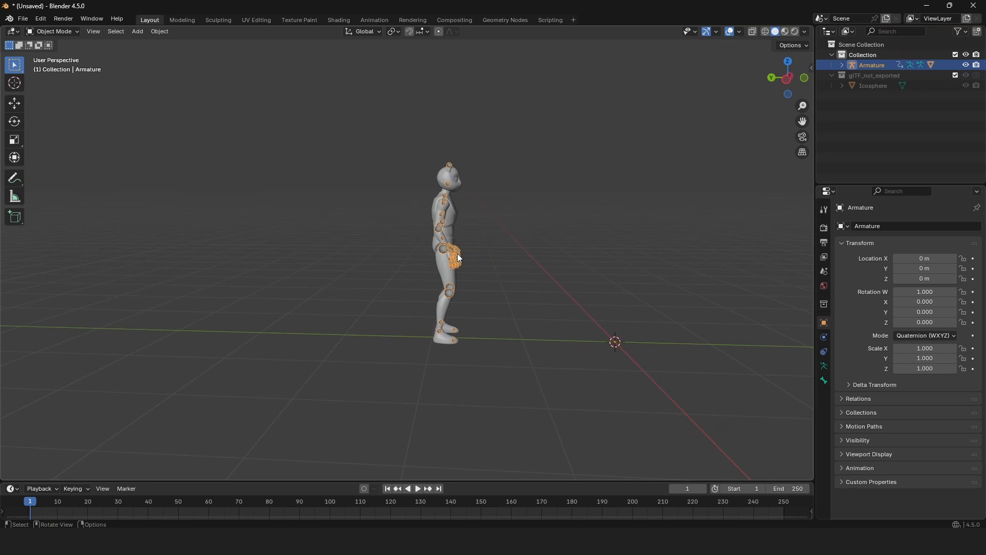
key("h")
mouse_move(556, 343)
middle_mouse_down()
mouse_move(455, 350)
mouse_move(565, 354)
middle_mouse_up()
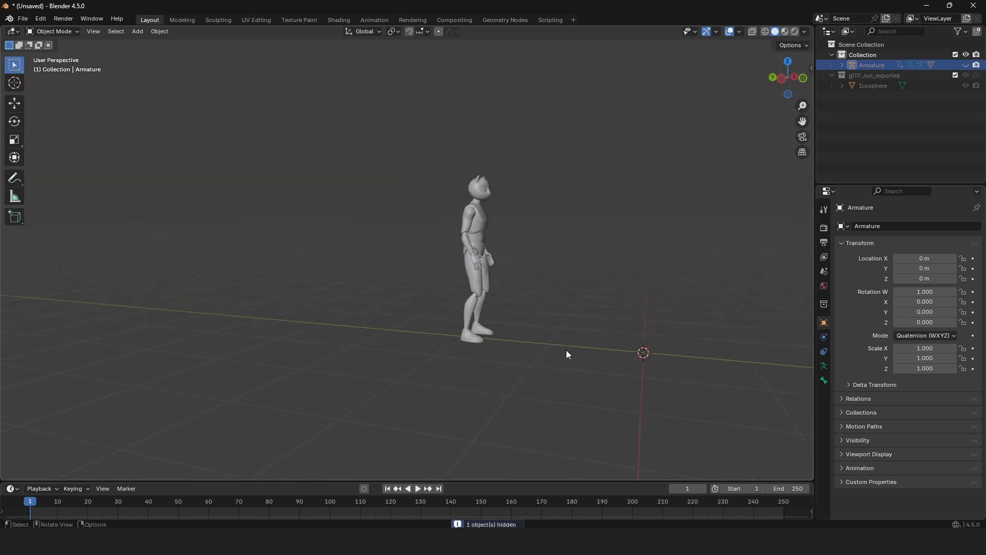
Play the imported walk animation, go to frame 100 and set the scene's end frame to 100.
key("space")
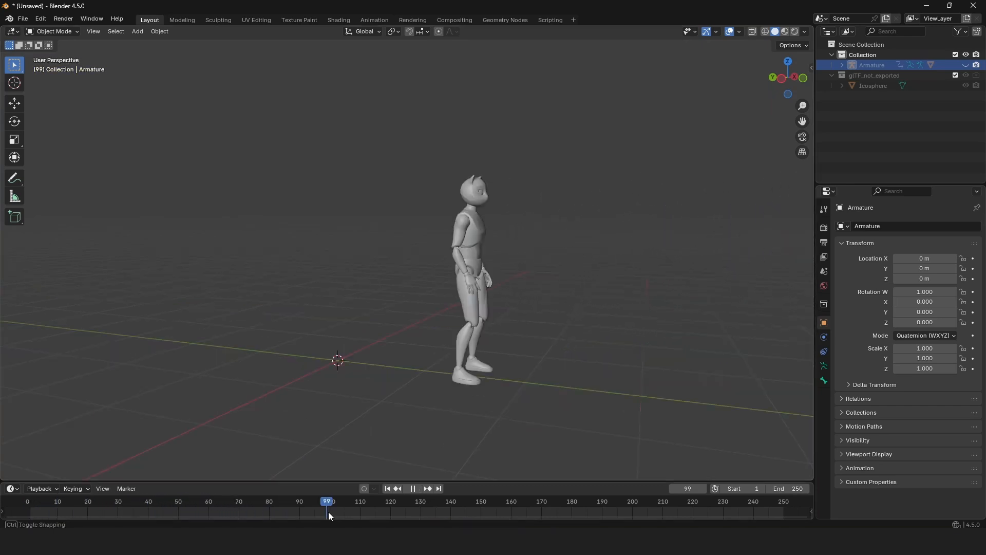
left_click_drag(328, 512, 329, 512)
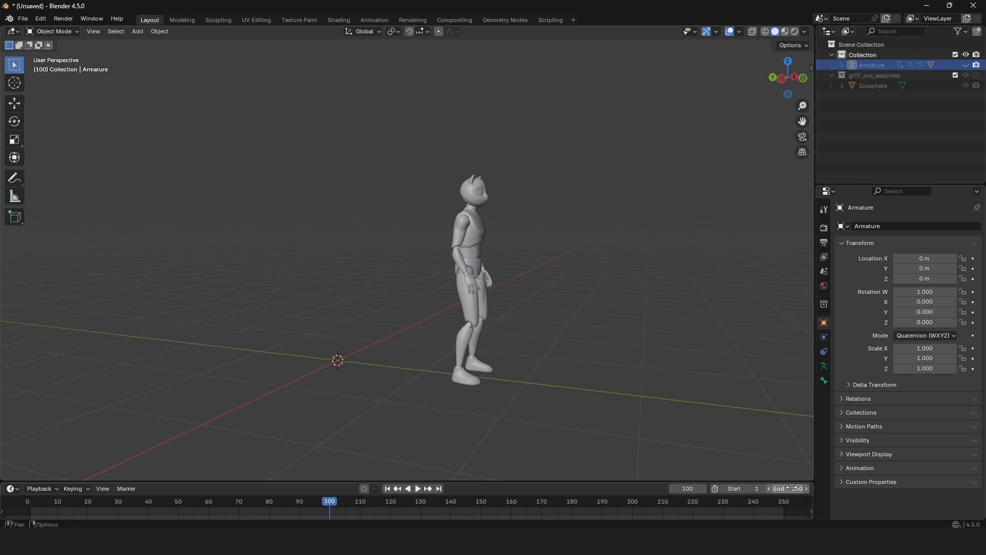
left_click(793, 488)
type("100")
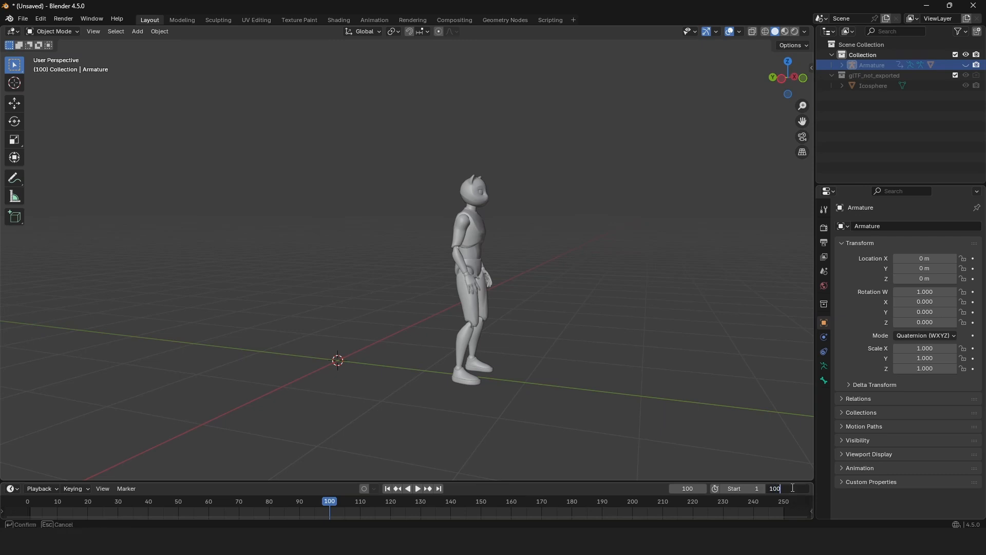
key("Return")
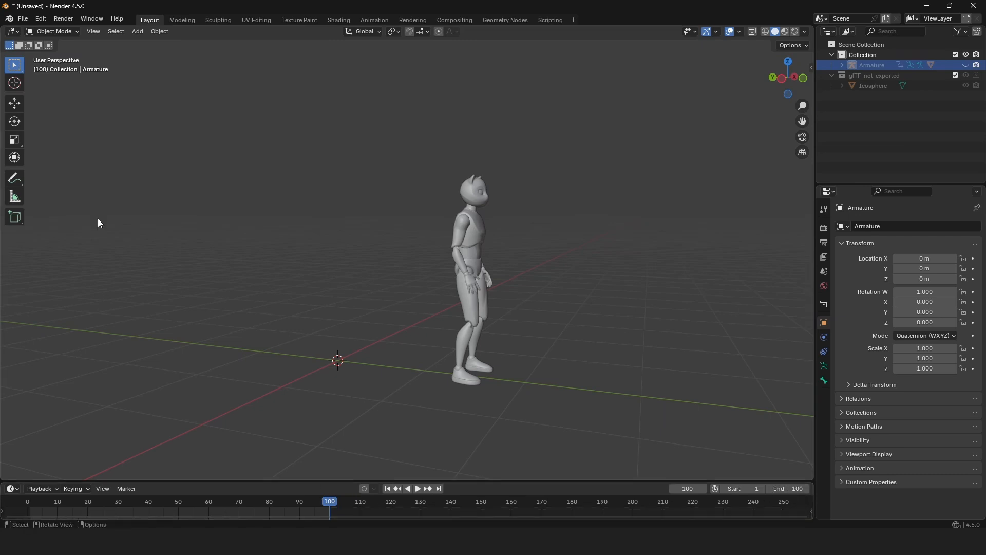
Add a plane at the origin as a floor and scale it up about 13 times.
key("shift+a")
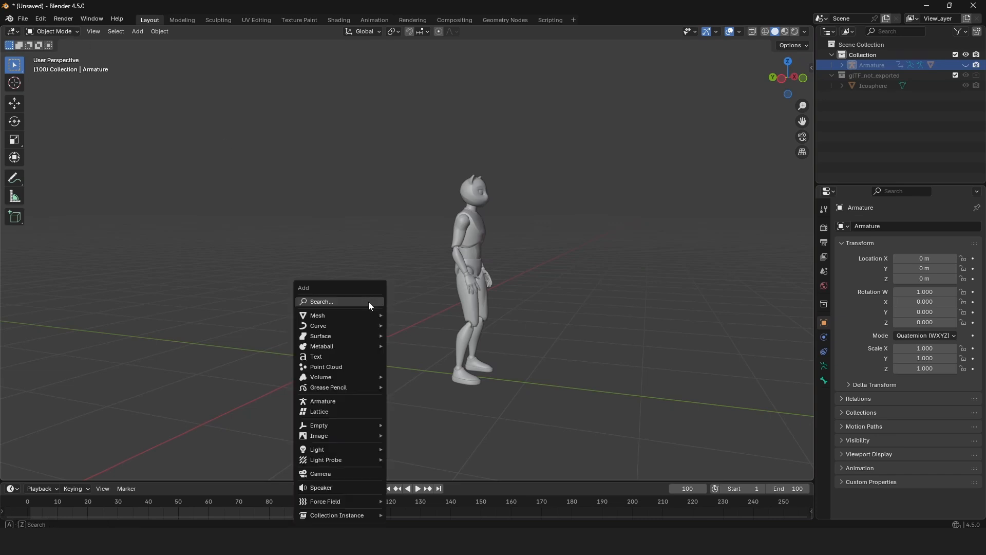
mouse_move(369, 315)
left_click(411, 315)
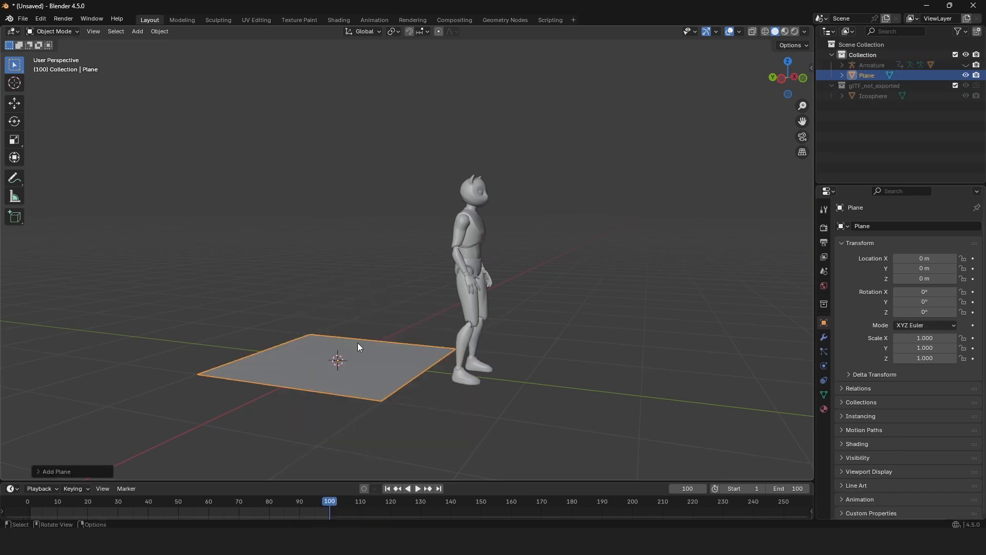
key("s")
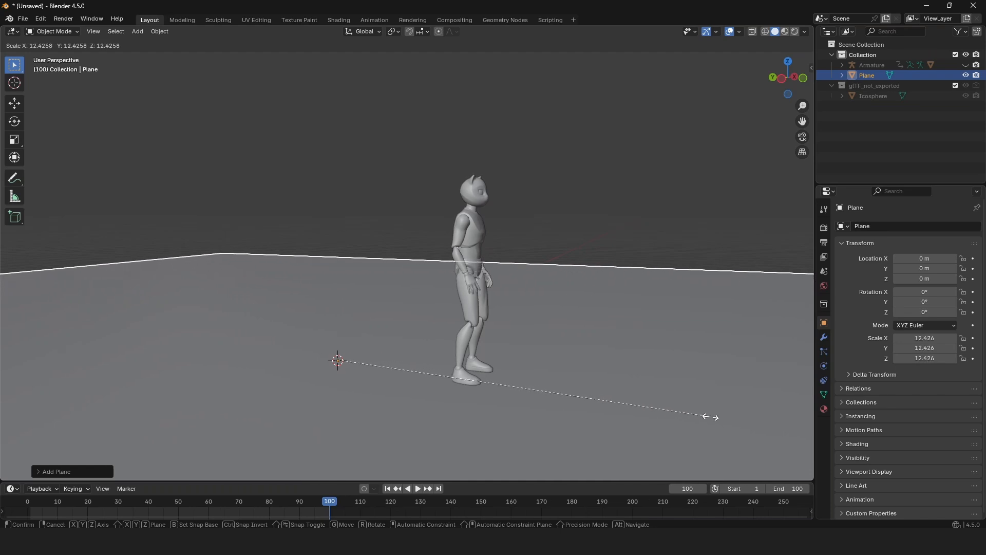
left_click(725, 418)
Extrude the floor plane's two far edges together upward along Z to form walls taller than the character.
key("Tab")
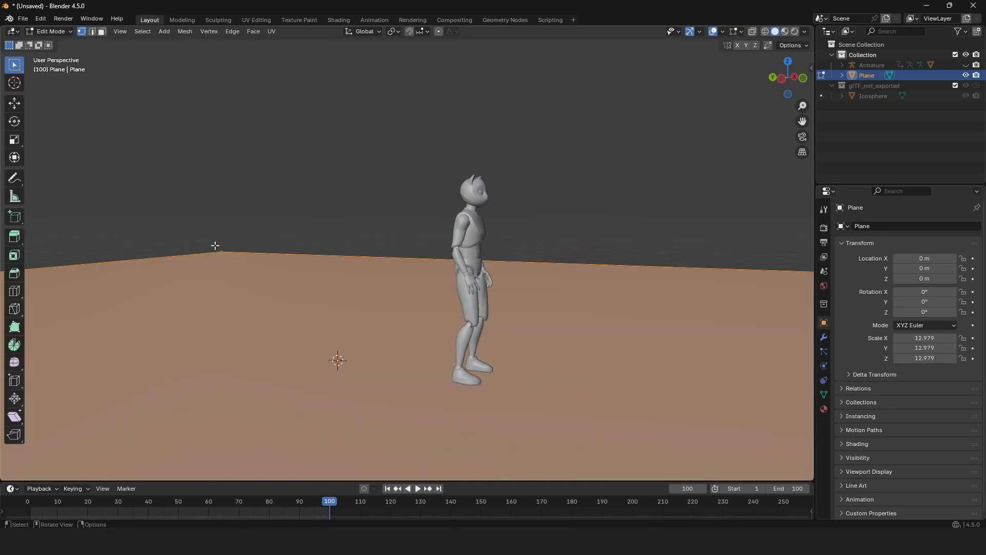
left_click(255, 253)
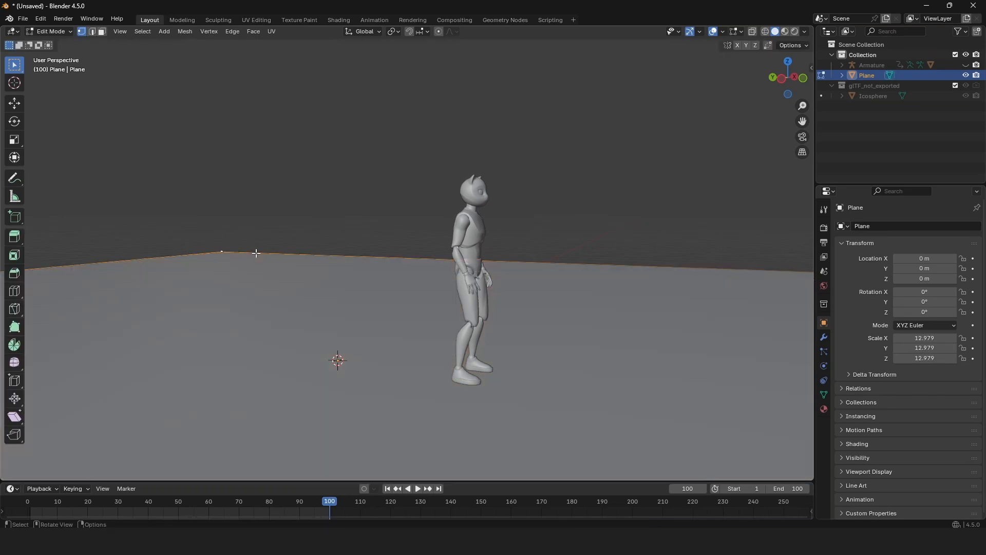
left_click(93, 32)
left_click(349, 256)
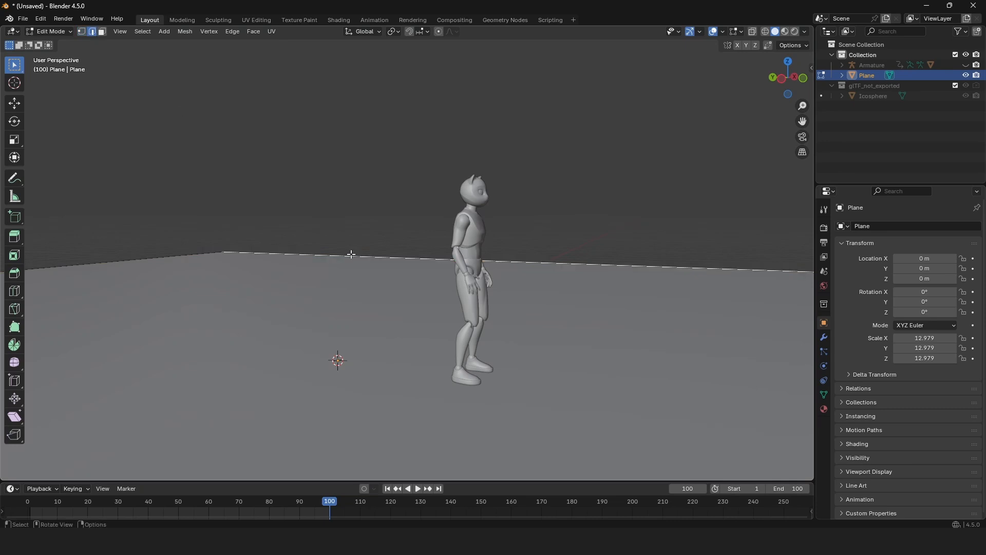
left_click(164, 256, "shift")
key("g")
key("z")
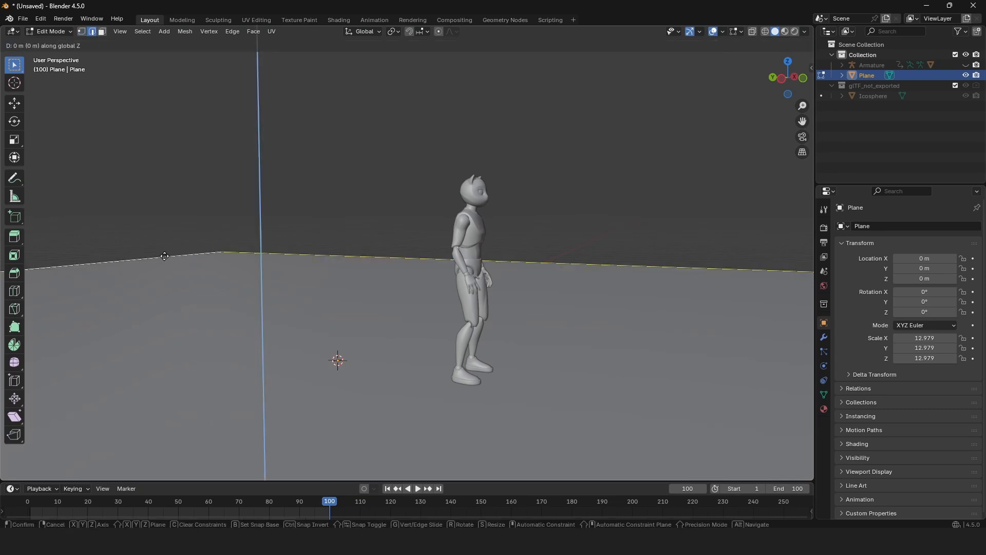
left_click(193, 434)
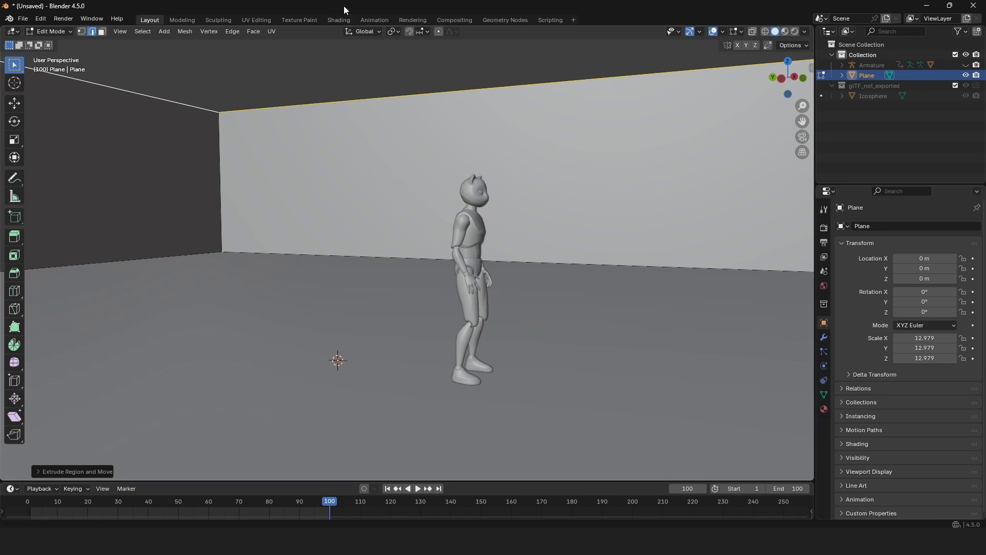
Open the Shading workspace and delete the Base Color image texture node from the Cascy mesh's material.
left_click(337, 18)
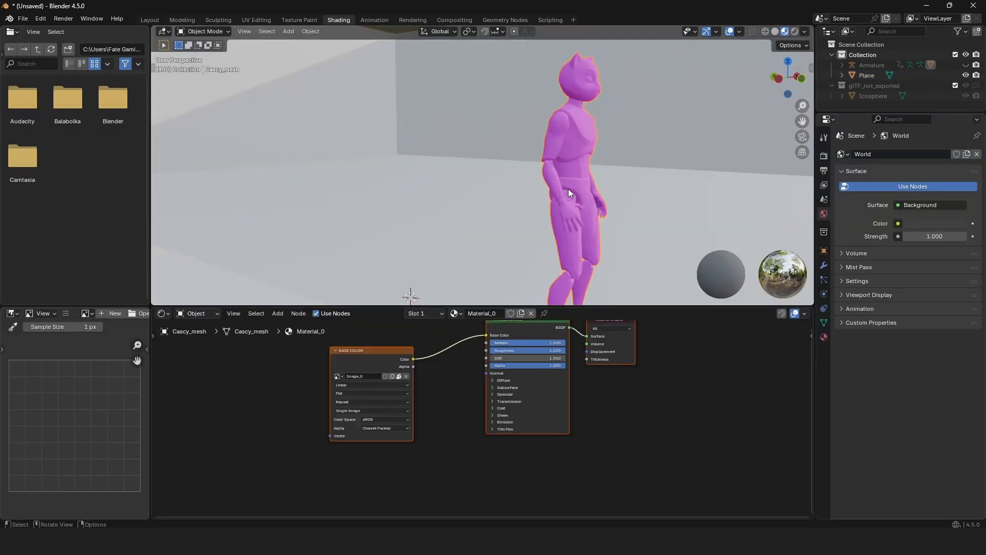
left_click(396, 354)
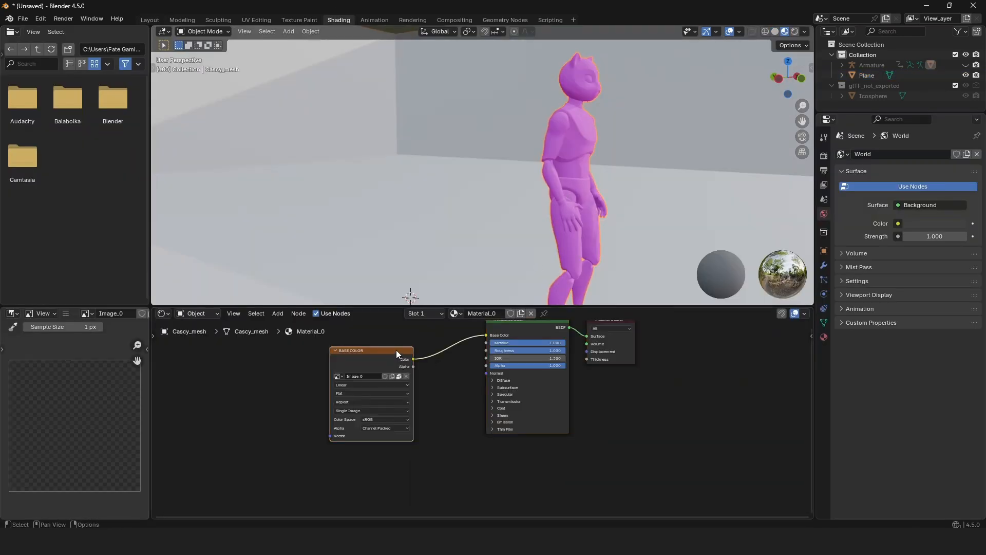
key("Delete")
Set the character material's base color to light grey #C7C7C7 and its roughness to about 0.29.
left_click(532, 335)
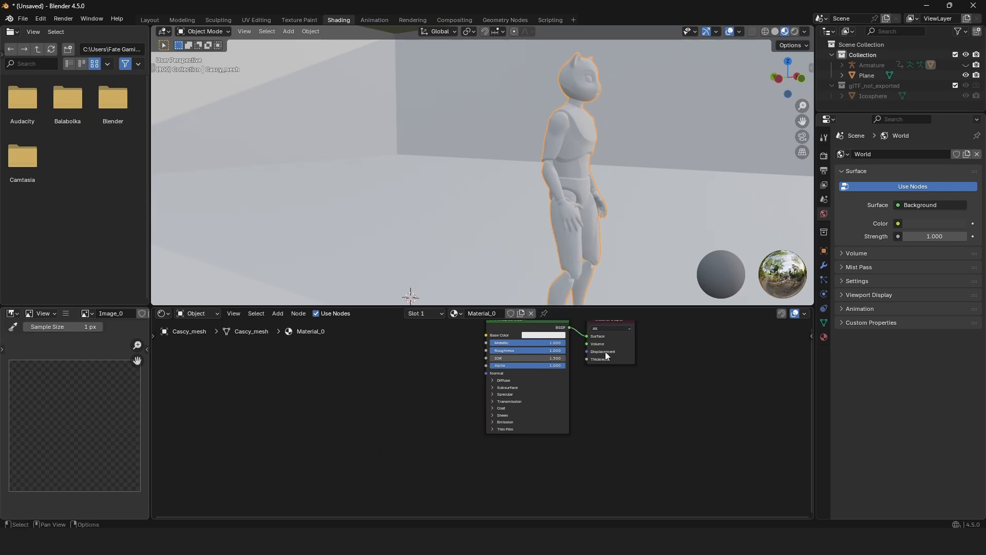
left_click(559, 335)
left_click_drag(571, 307, 553, 307)
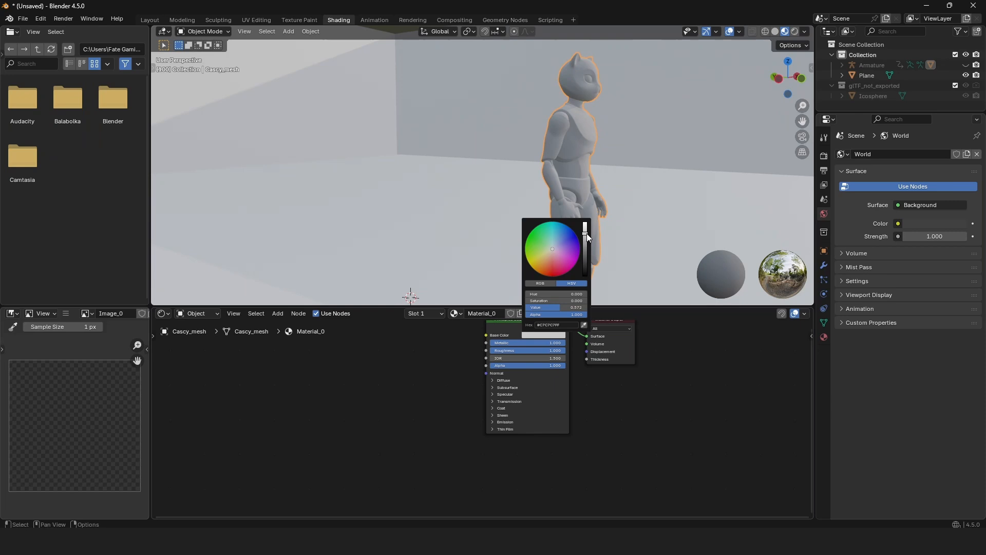
left_click_drag(528, 351, 473, 350)
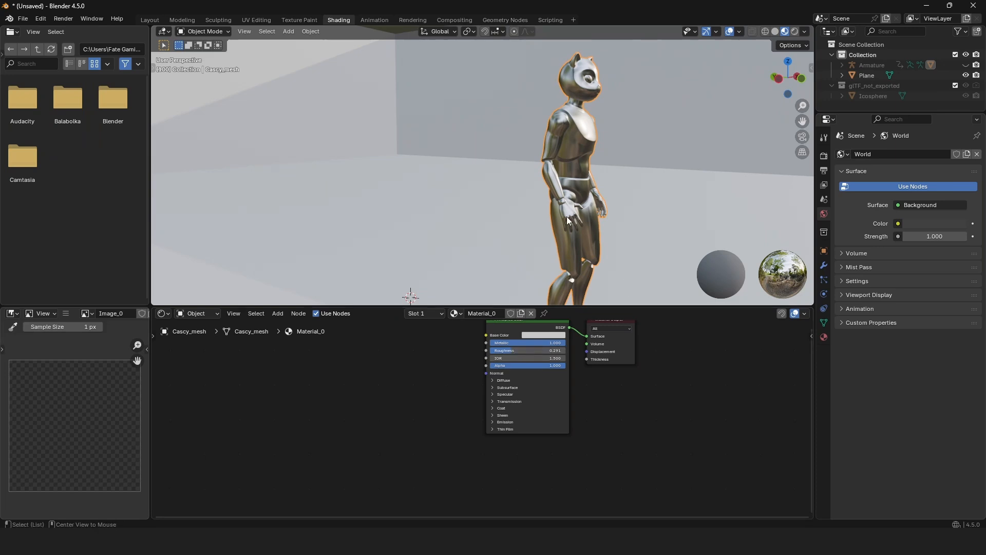
Select the floor-and-walls plane and darken its material's base color to black.
middle_click_drag(570, 220, 524, 182)
left_click(496, 167)
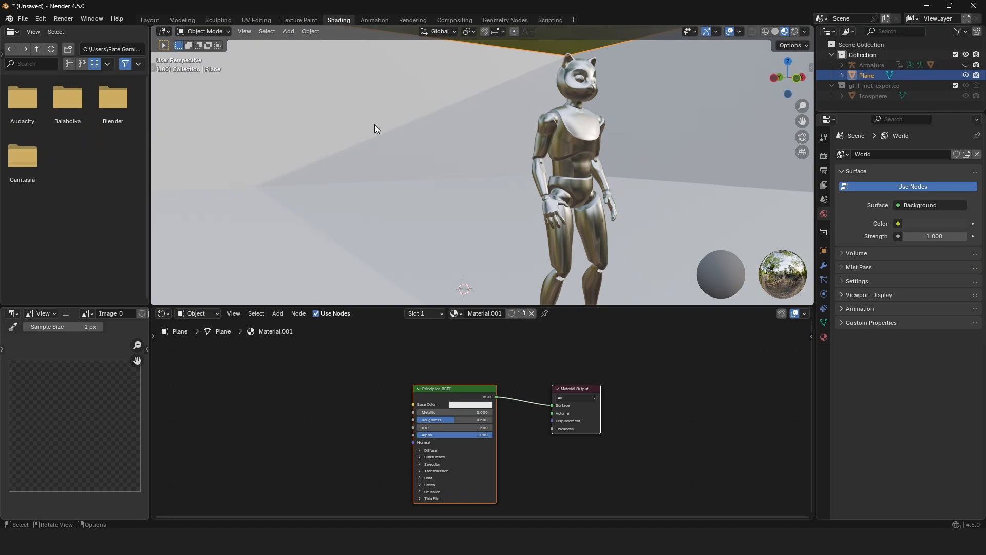
left_click(458, 405)
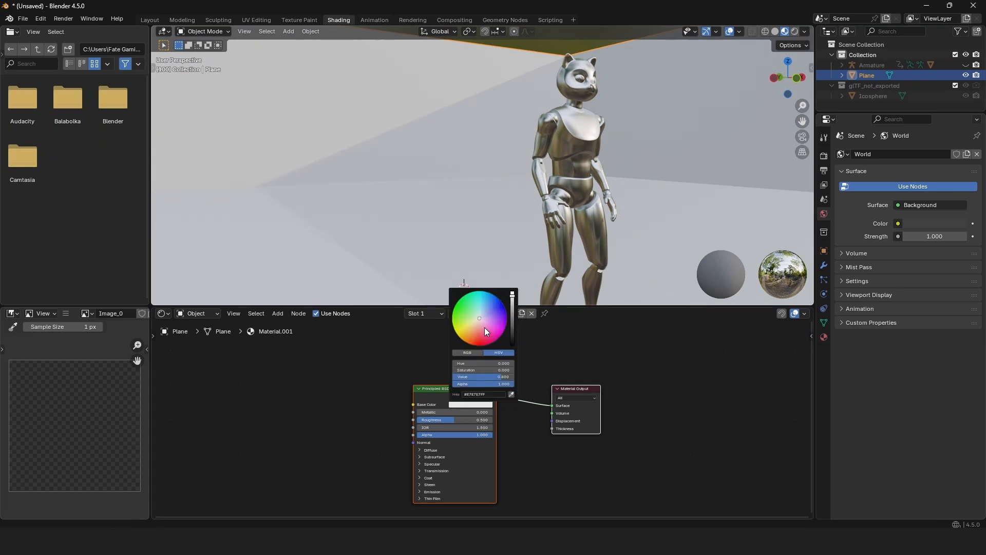
left_click_drag(487, 332, 488, 346)
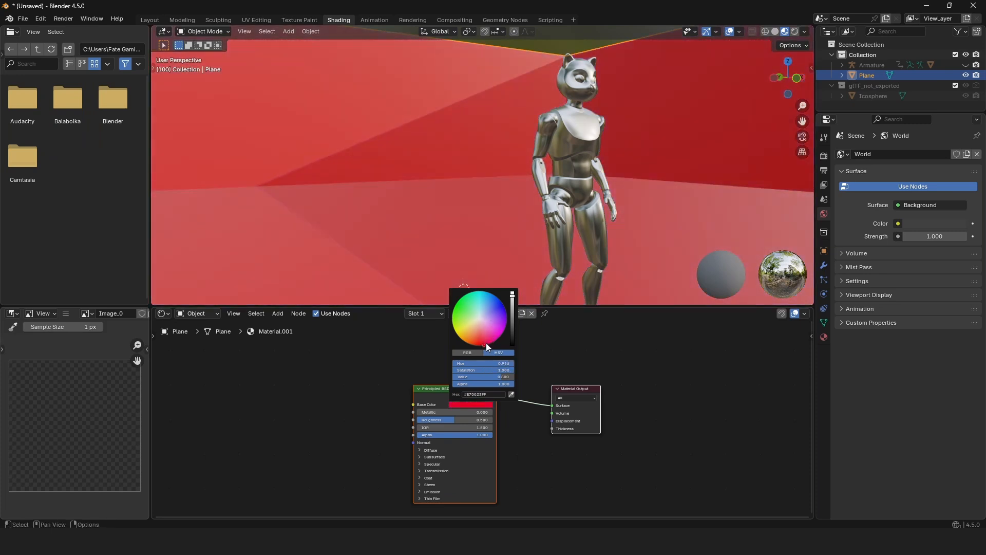
left_click_drag(513, 299, 512, 344)
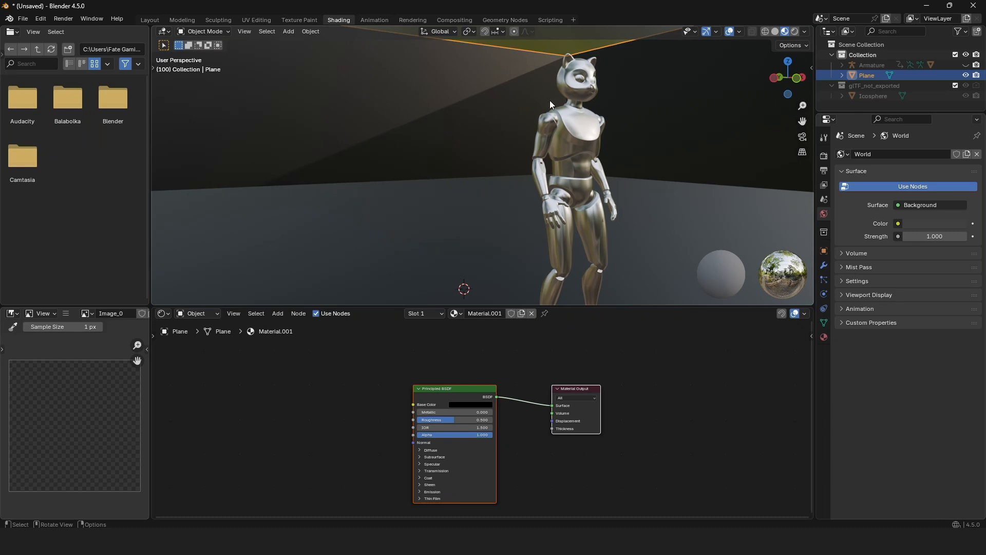
Return to the Layout workspace, show the viewport in rendered shading, and assign an Environment Texture to the world color.
left_click(149, 19)
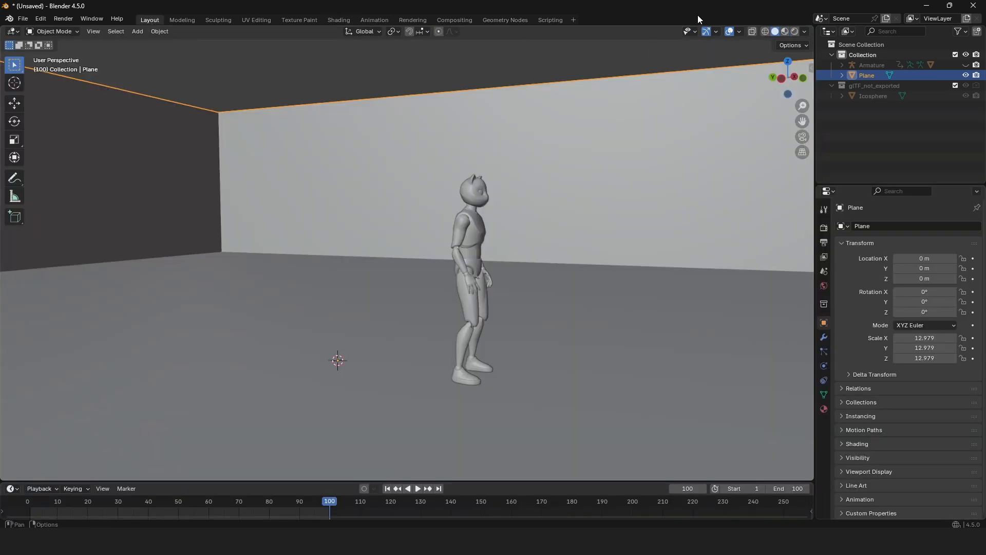
left_click(794, 32)
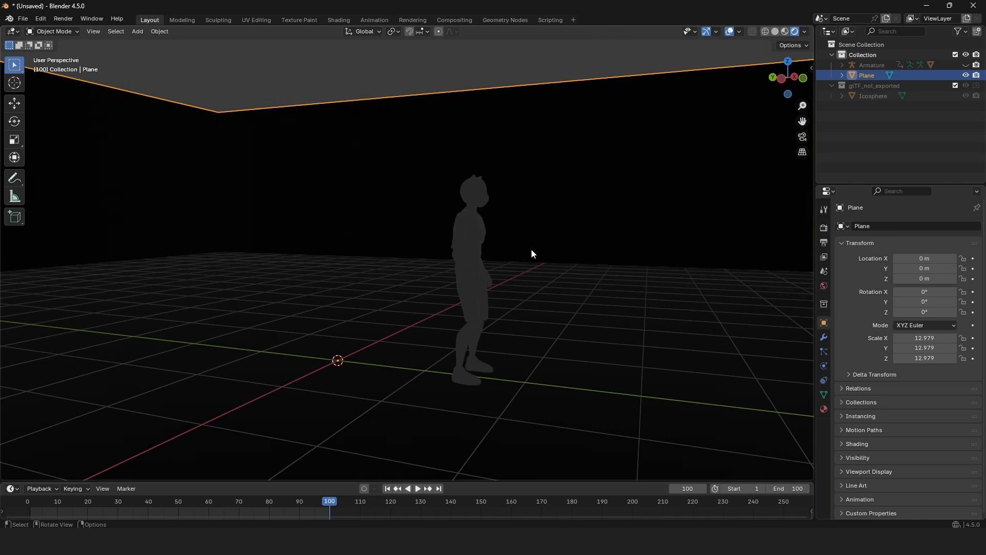
left_click(825, 286)
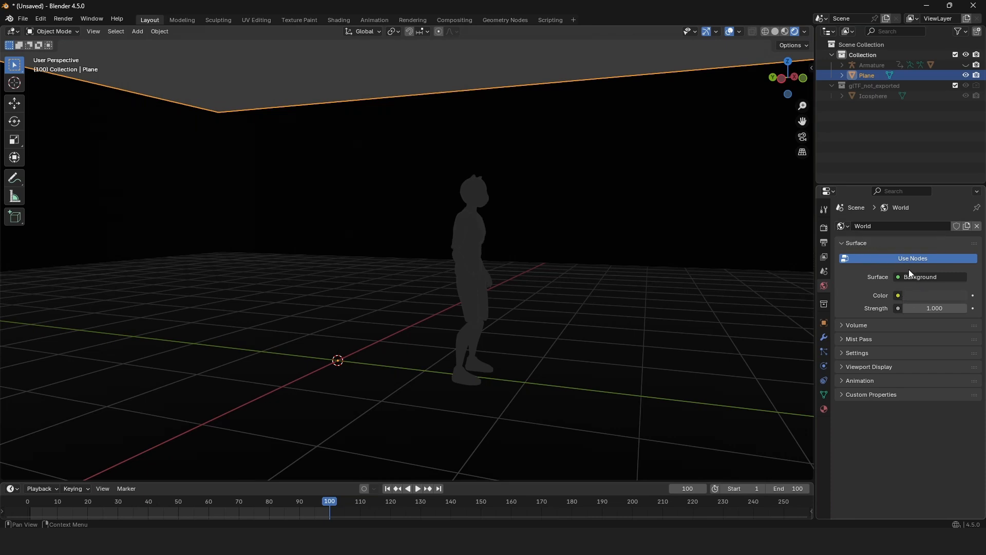
left_click(898, 295)
left_click(898, 296)
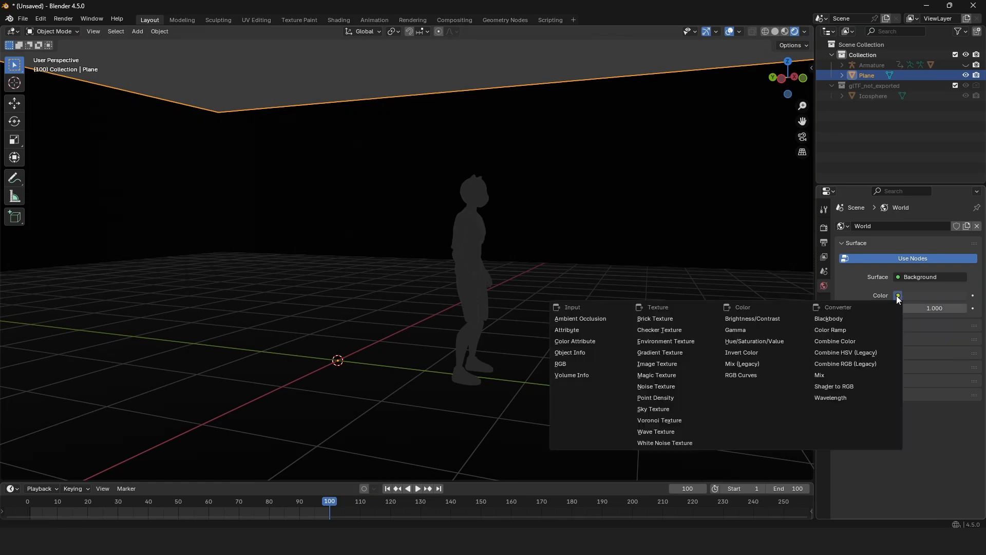
left_click(692, 340)
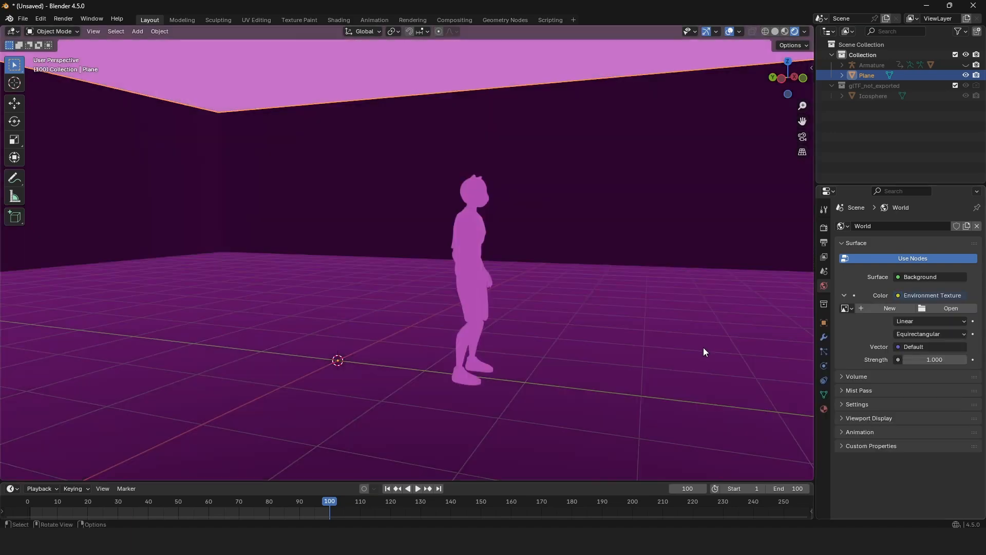
Load workshop_1k.exr from the Animation asset folder's hdri subfolder on drive D as the world's environment image.
left_click(947, 308)
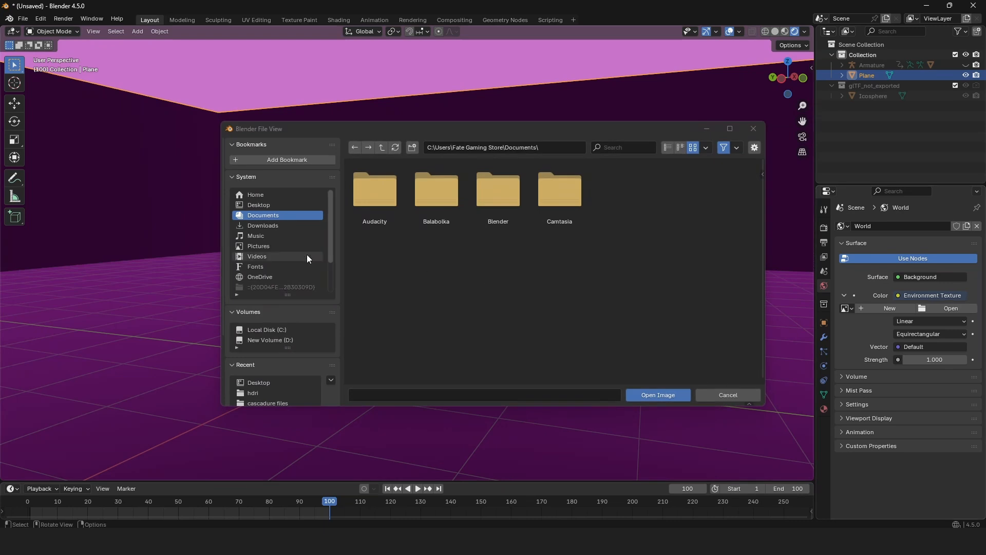
left_click(281, 340)
double_click(384, 199)
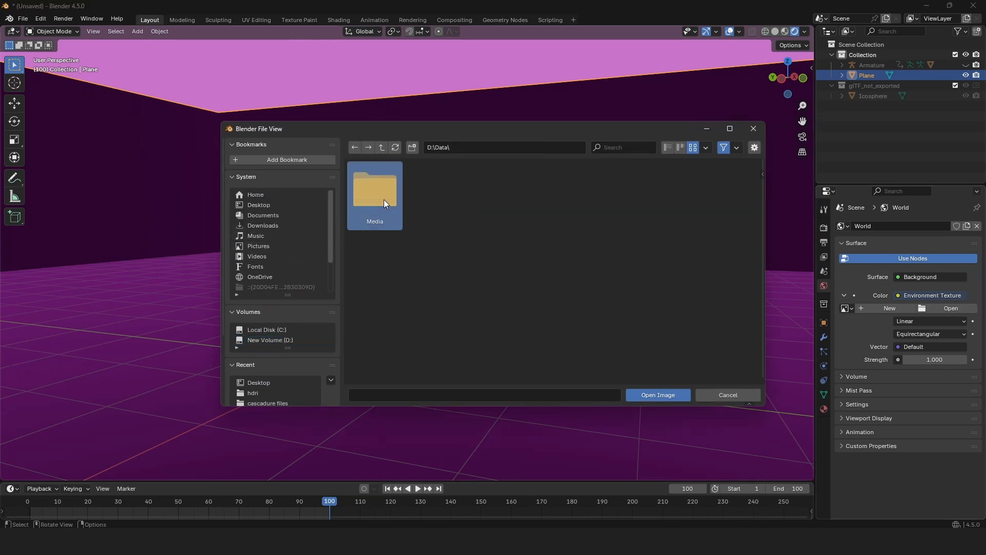
double_click(384, 199)
double_click(383, 199)
double_click(384, 199)
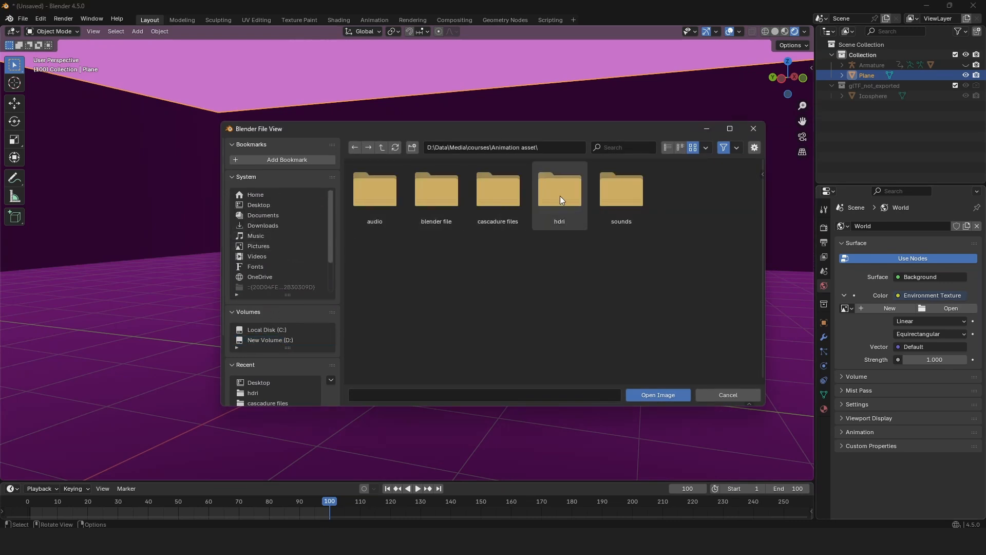
double_click(560, 195)
double_click(378, 186)
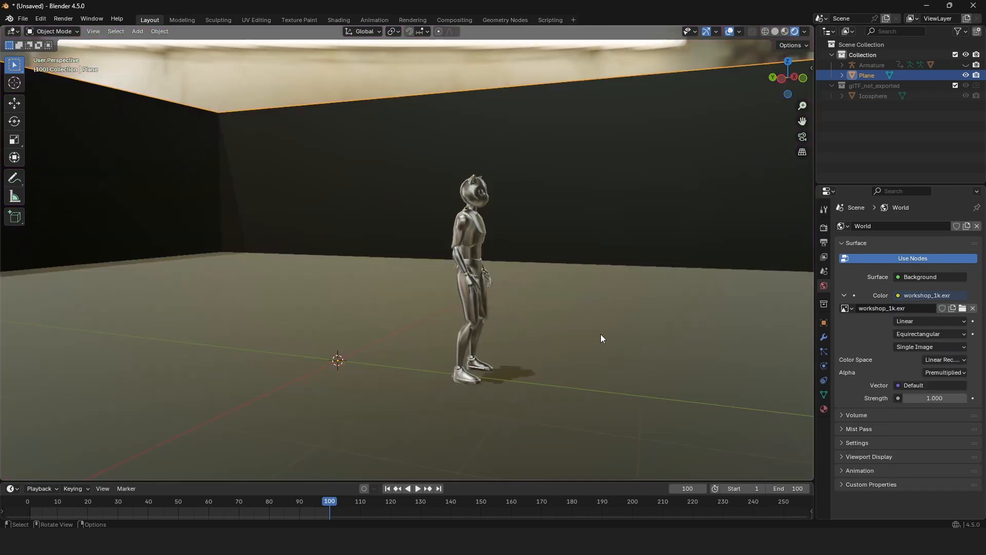
Make the render film transparent so the HDRI background is hidden behind the scene.
scroll(517, 327, "up", 3)
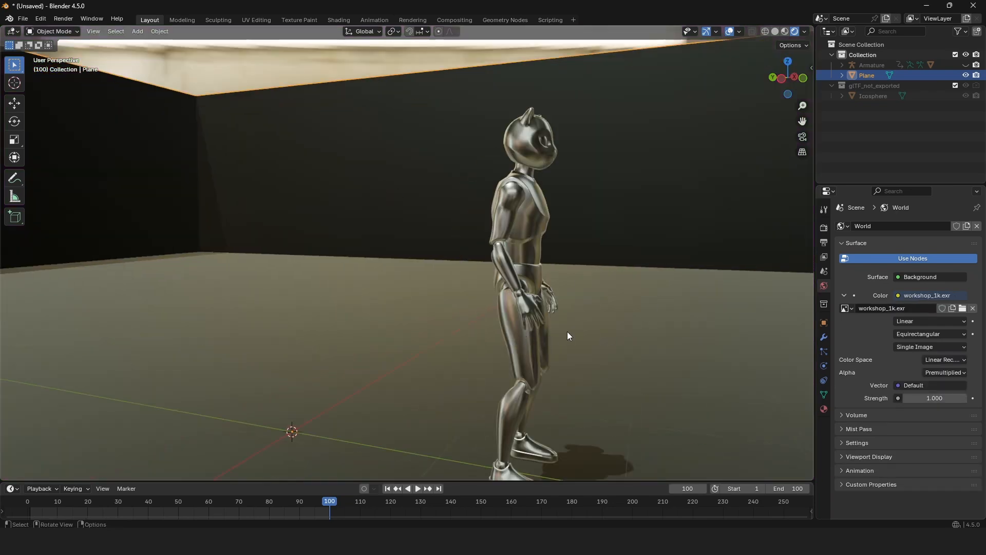
middle_click_drag(610, 334, 544, 343)
scroll(530, 251, "down", 8)
middle_click_drag(522, 255, 498, 251)
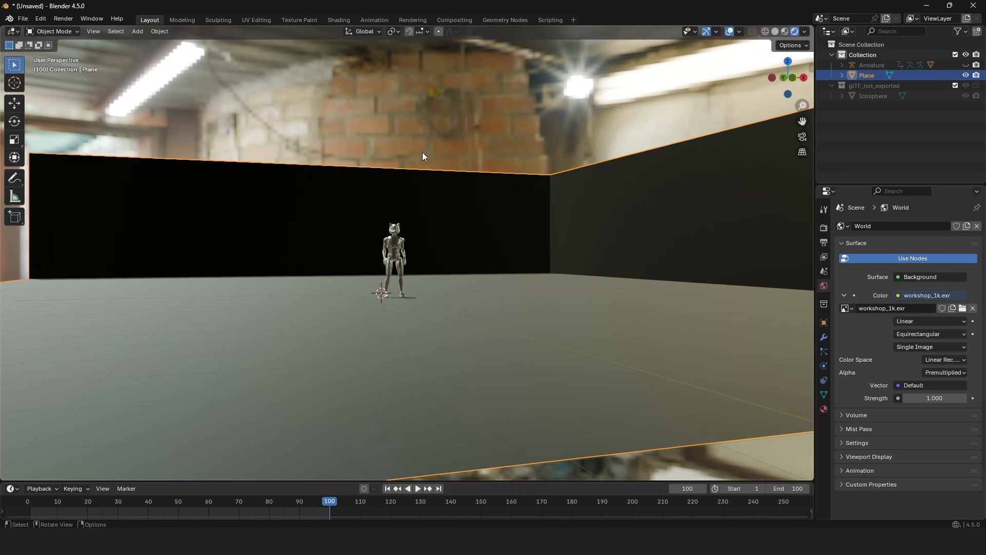
left_click(825, 228)
scroll(865, 441, "down", 1)
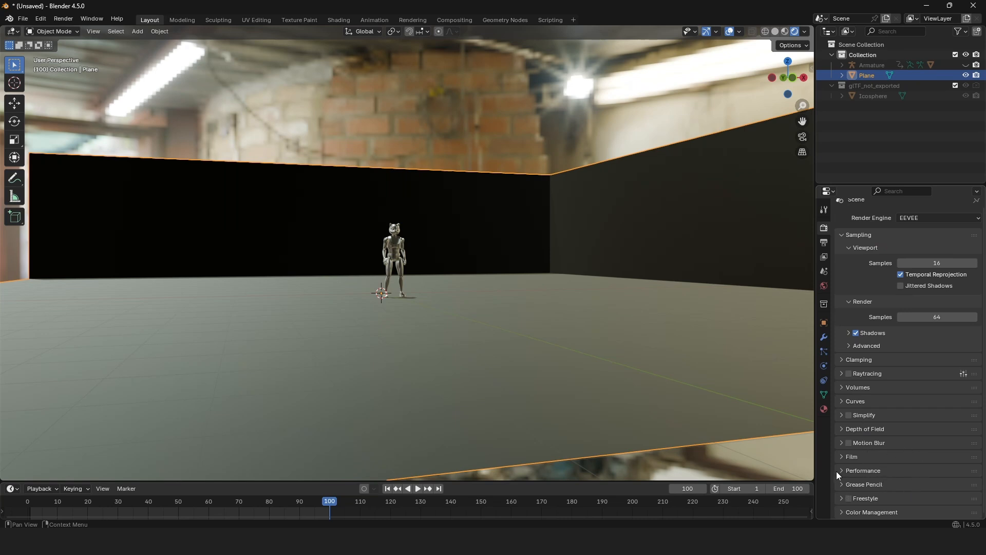
left_click(842, 457)
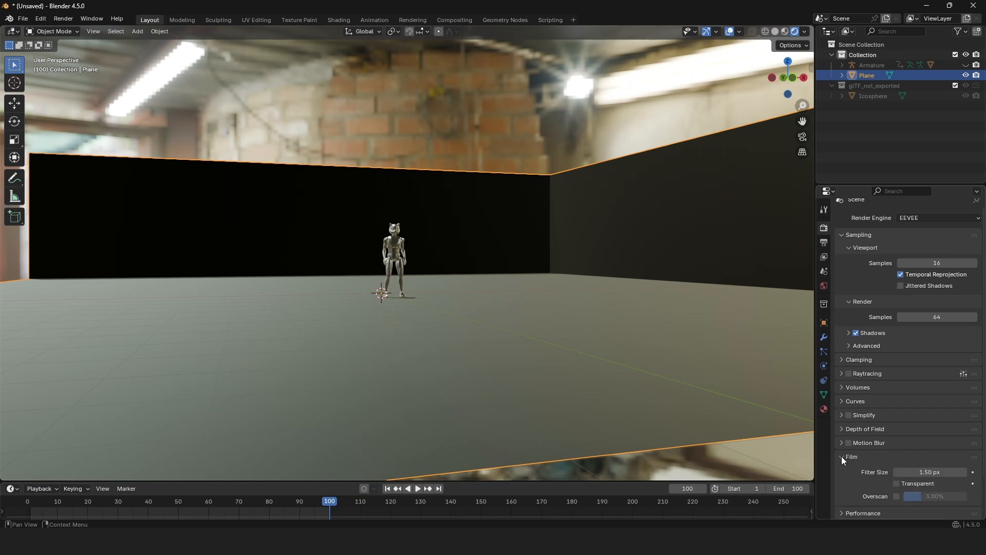
left_click(896, 484)
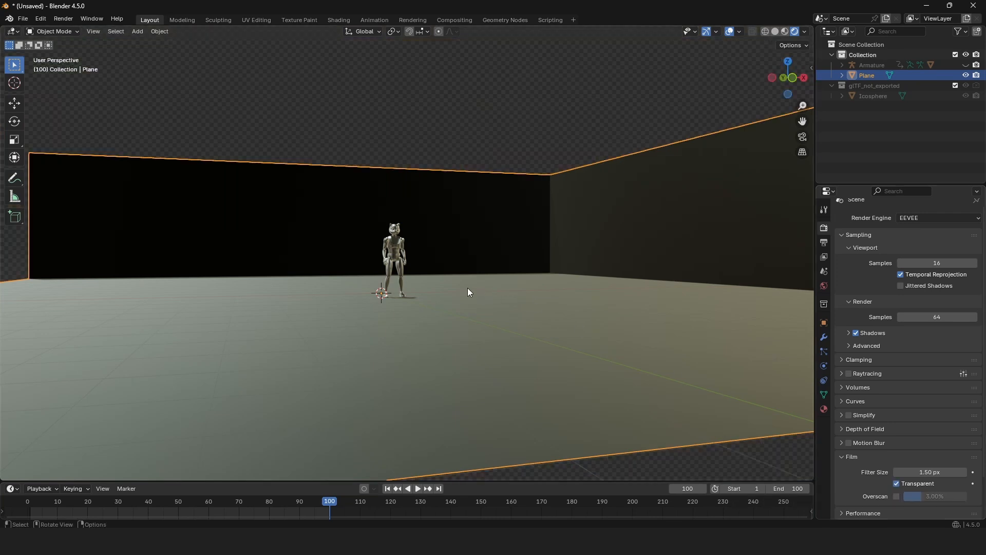
Add a camera and align it to a view facing the character with the wall corner behind.
scroll(467, 288, "up", 8)
middle_click_drag(439, 305, 467, 337)
scroll(480, 337, "down", 4)
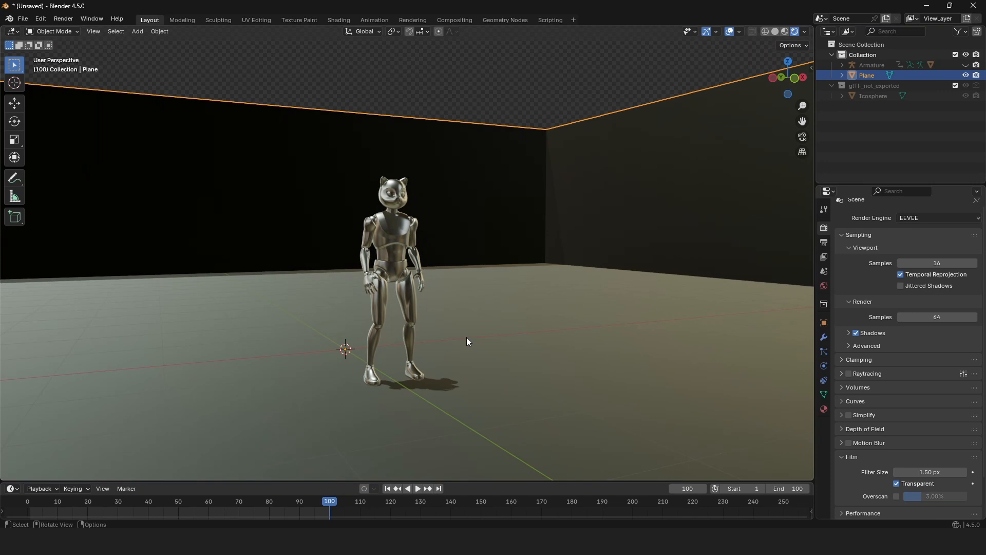
key("shift+a")
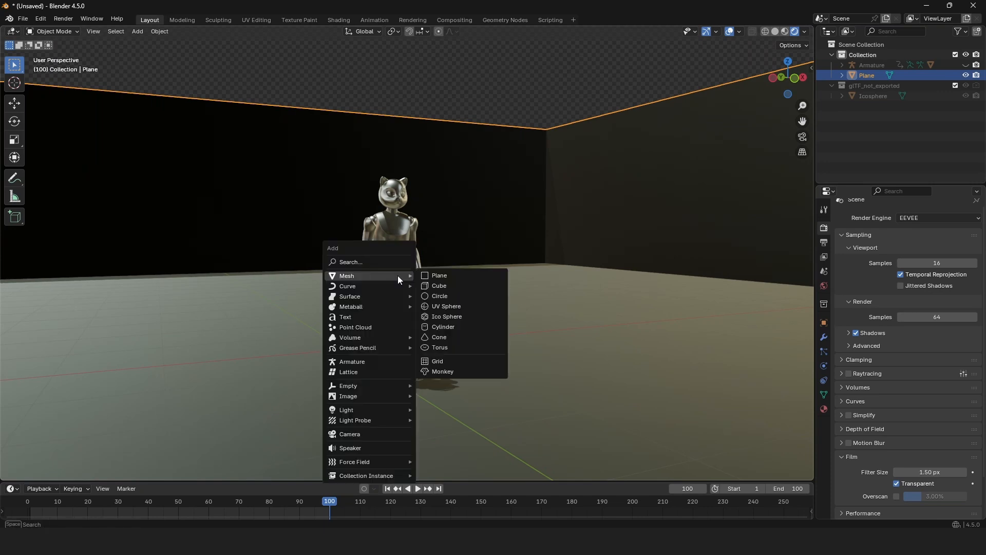
left_click(387, 435)
middle_click_drag(357, 312, 448, 311)
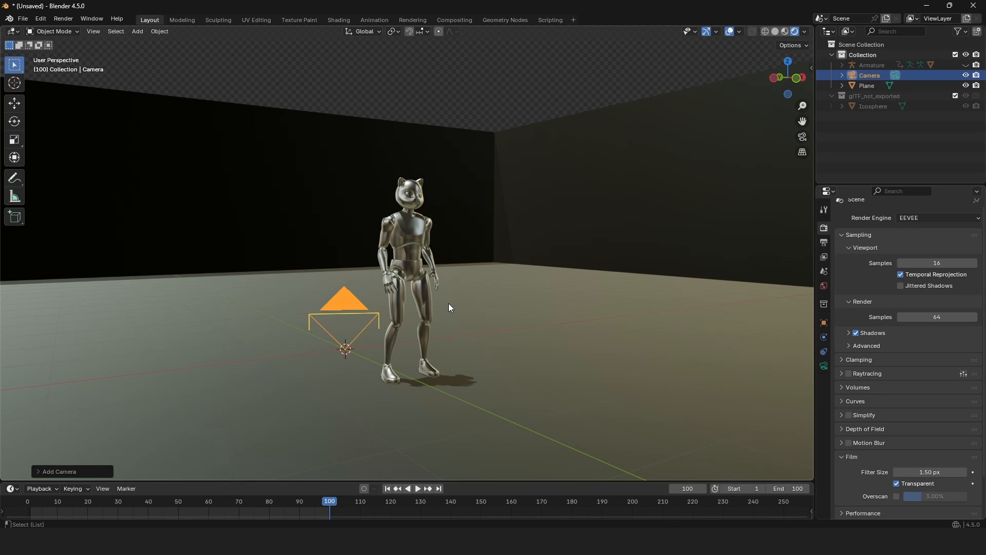
key("ctrl+alt+KP_0")
key("Home")
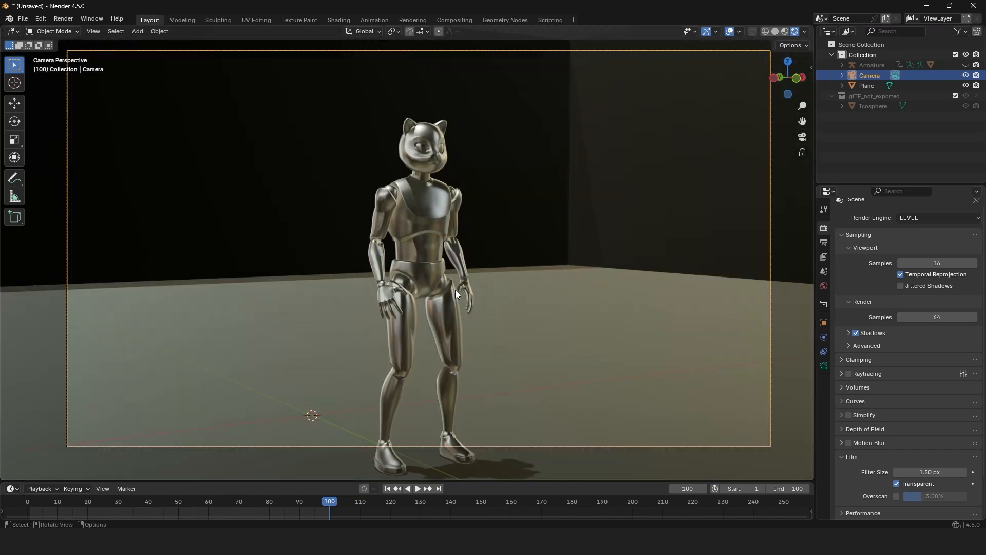
Lock the camera to the view and reframe it so the whole character fits slightly right of the frame's centre.
key("n")
left_click(808, 110)
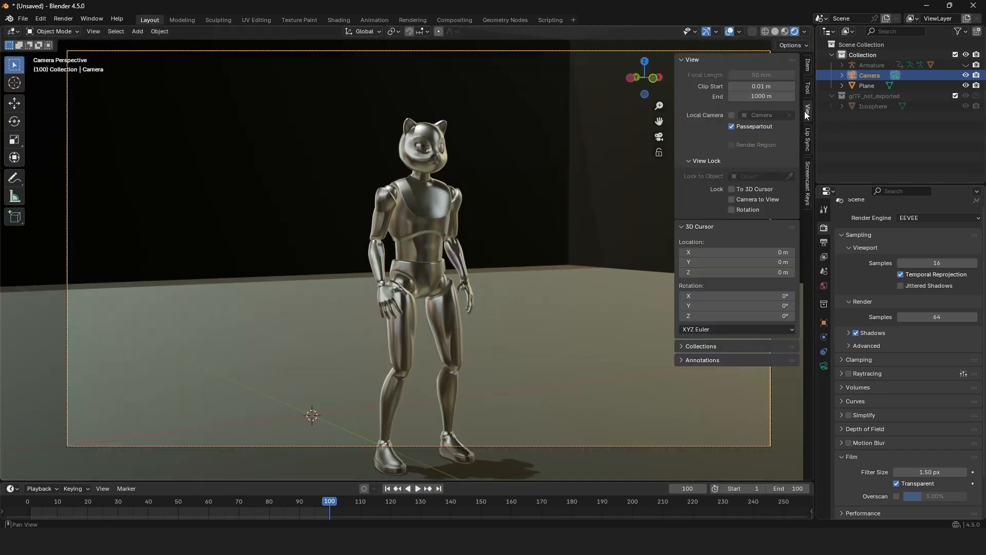
left_click(732, 200)
key("n")
scroll(544, 232, "down", 5)
scroll(535, 244, "up", 6)
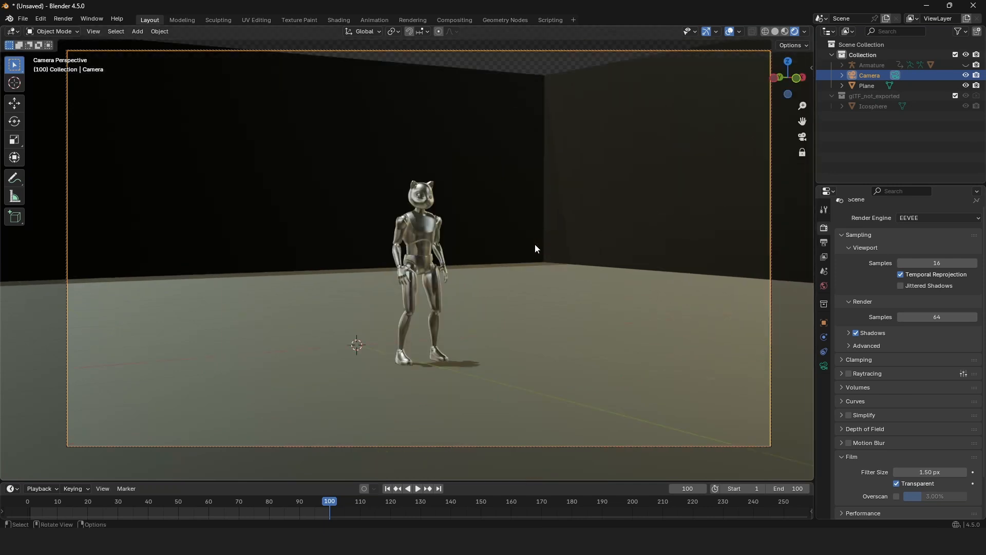
scroll(532, 249, "down", 3)
middle_click_drag(533, 254, 487, 361)
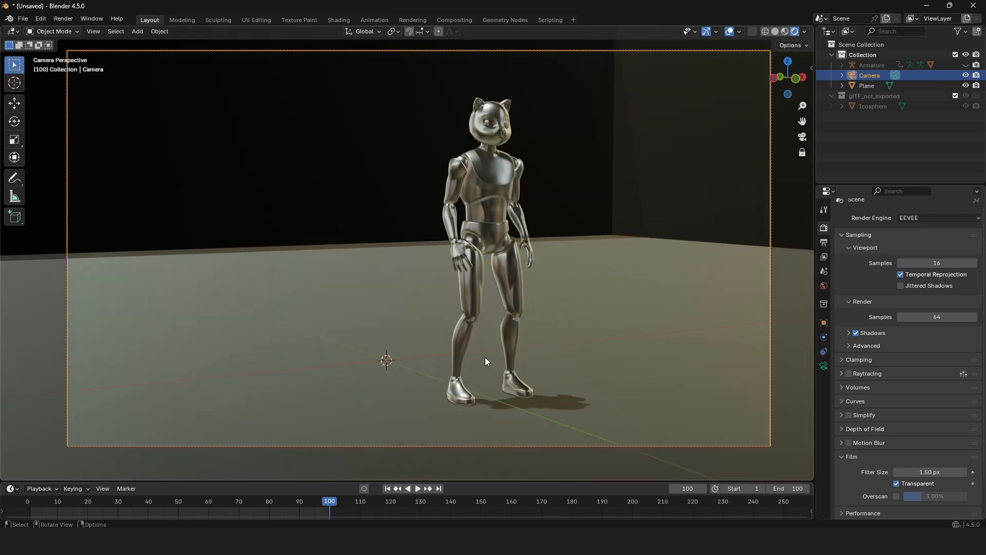
Play back the walk through the camera to check the framing, and enable Raytracing for the EEVEE render.
key("space")
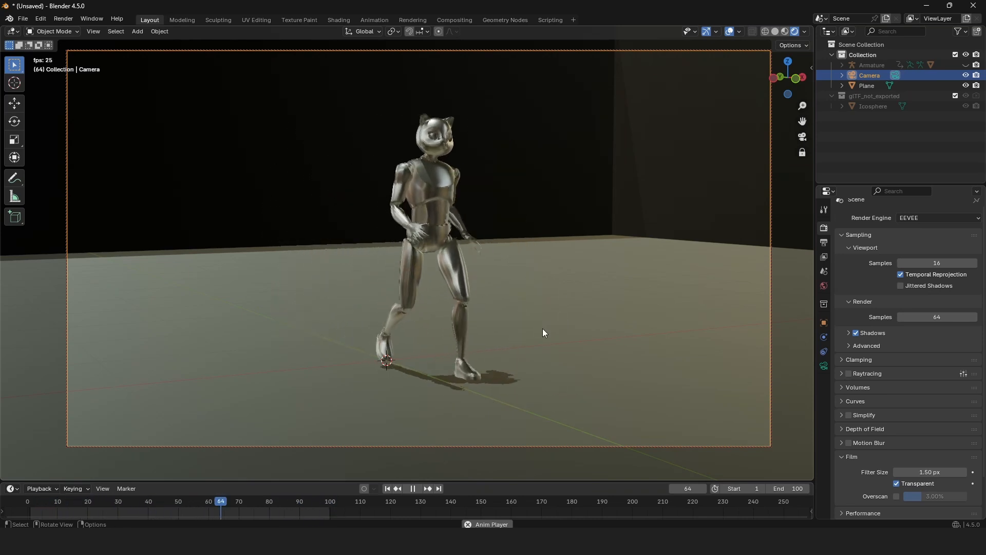
key("space")
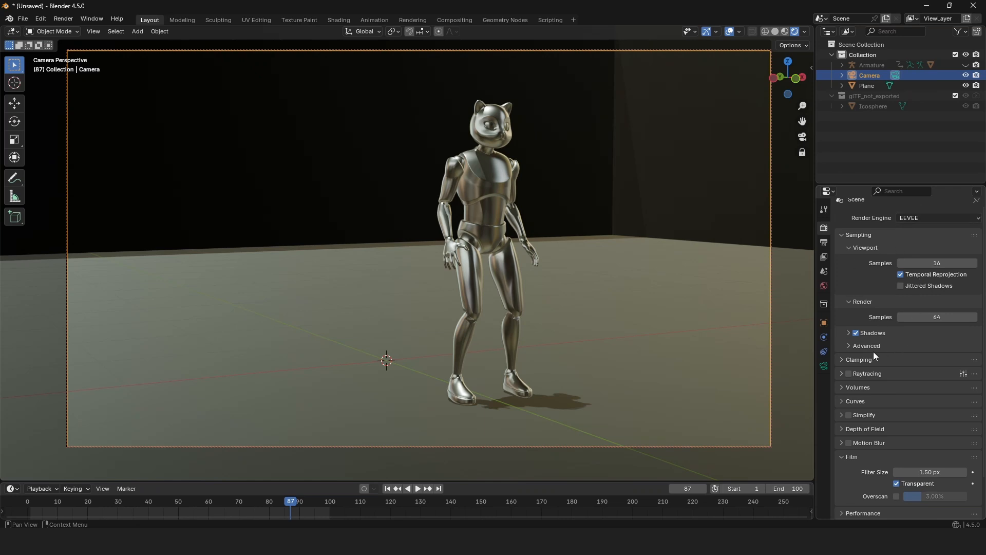
left_click(849, 374)
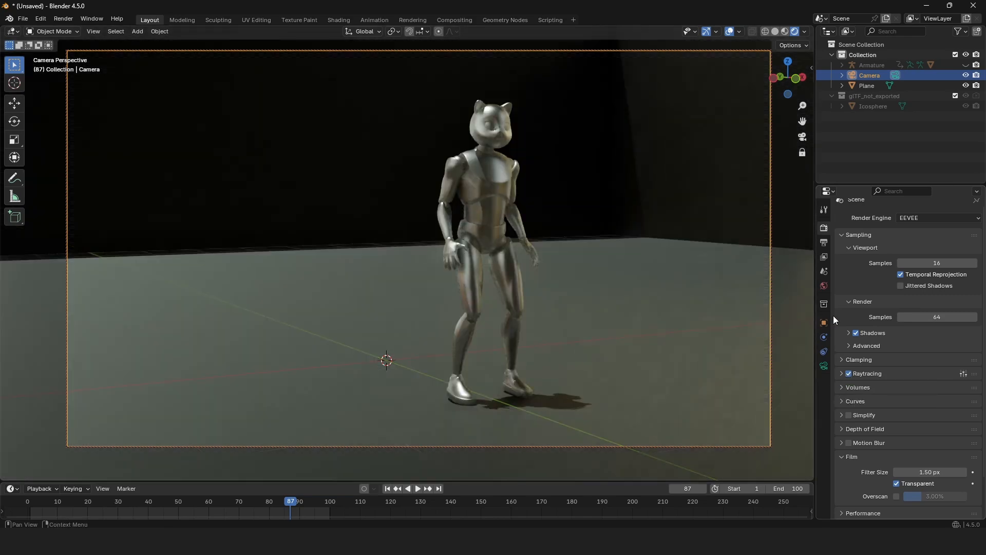
Create a folder named "walk animation" on drive D and set it as the render output path.
left_click(825, 243)
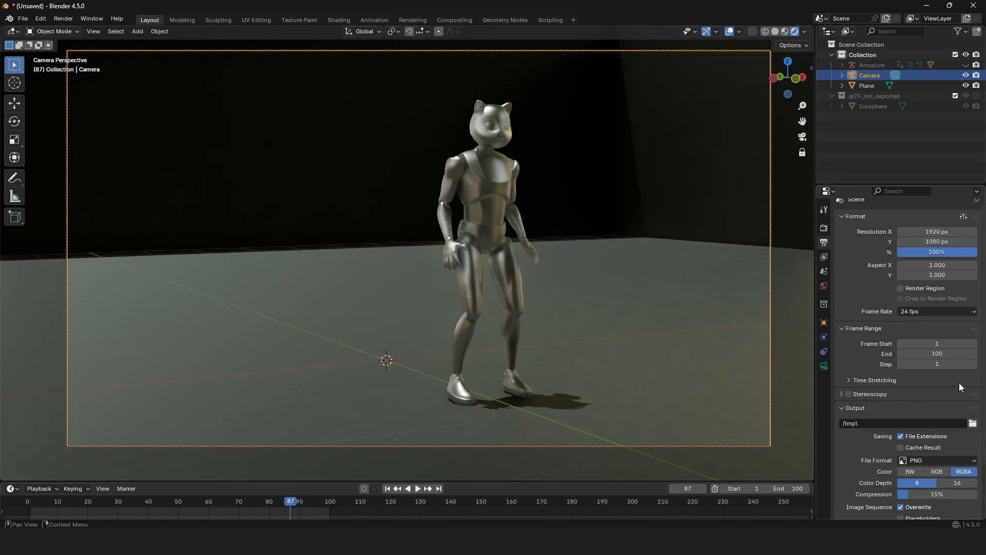
scroll(900, 329, "down", 3)
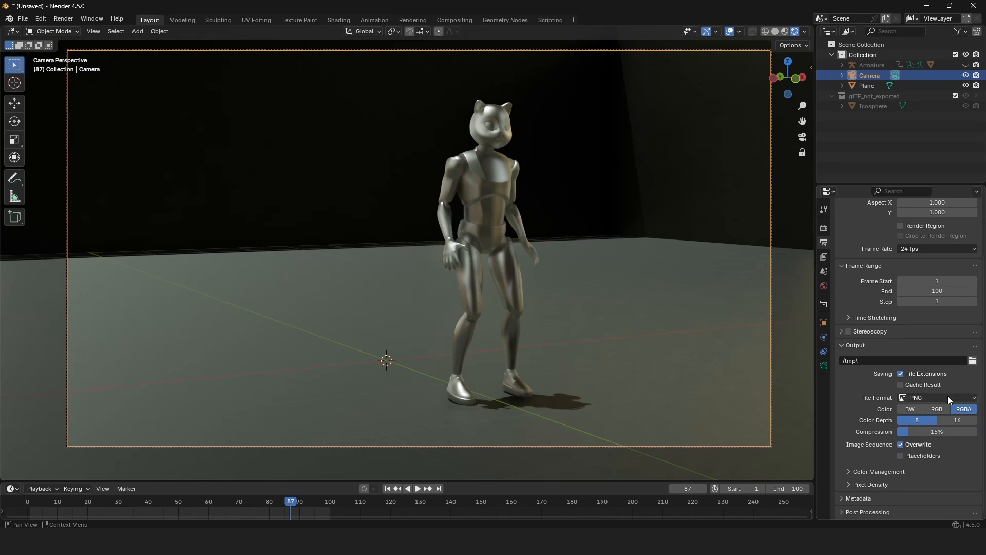
left_click(973, 361)
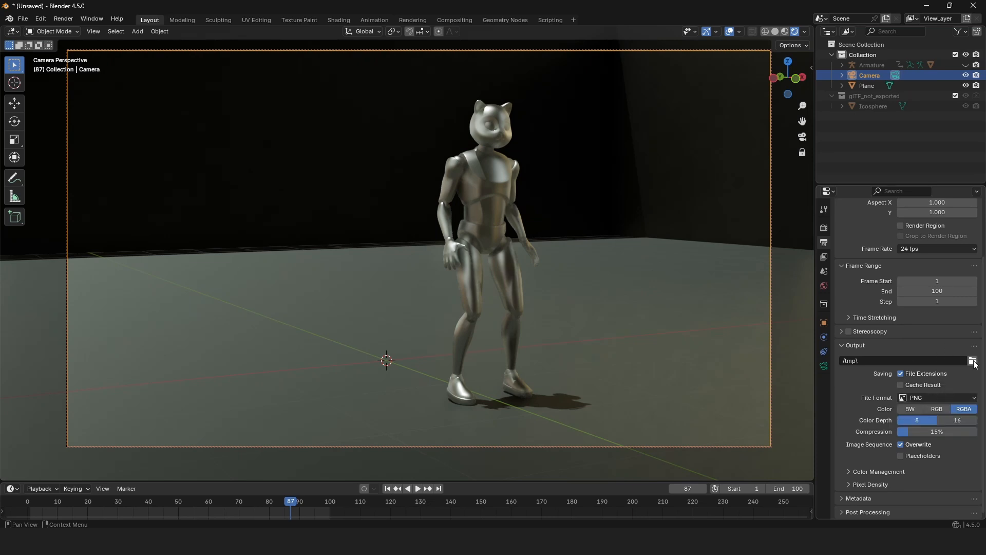
left_click(269, 340)
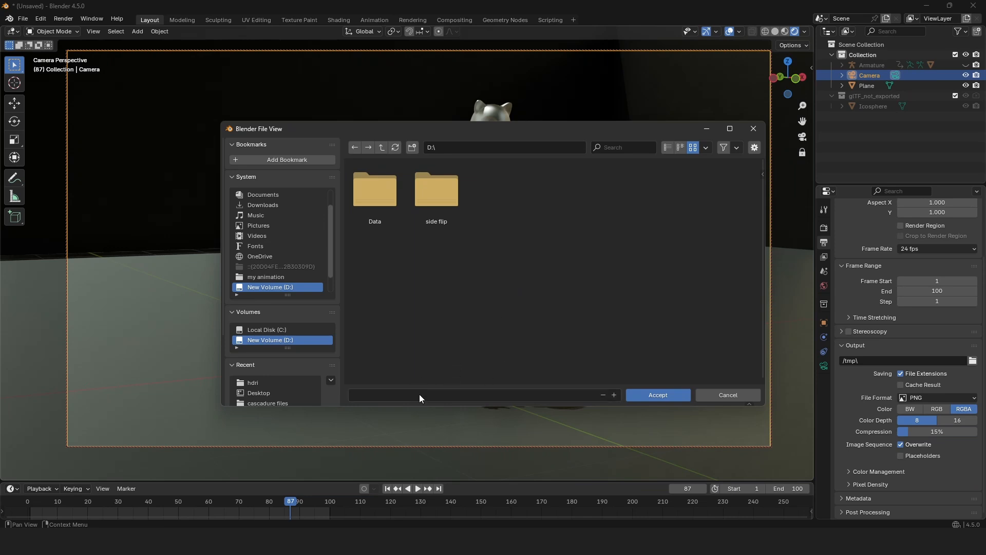
right_click(569, 246)
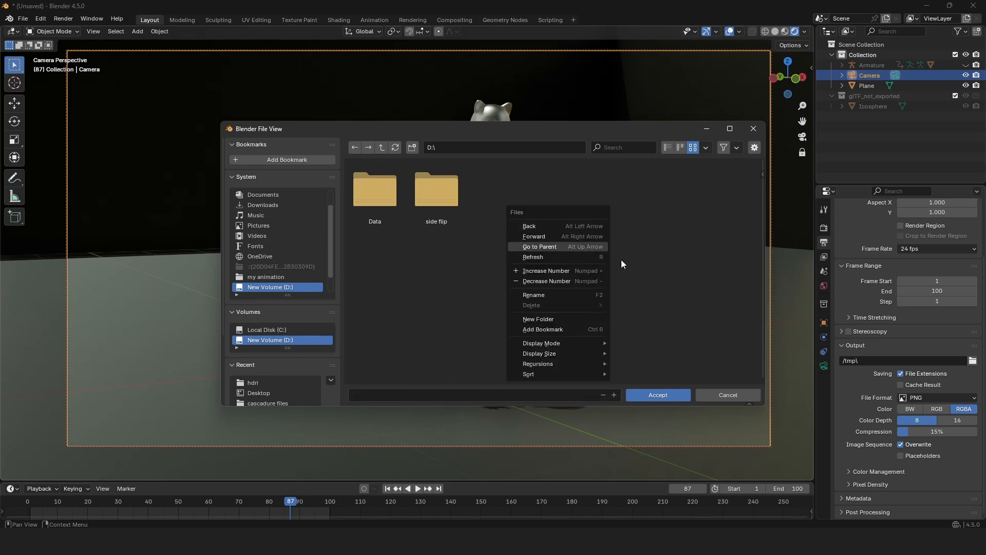
left_click(558, 317)
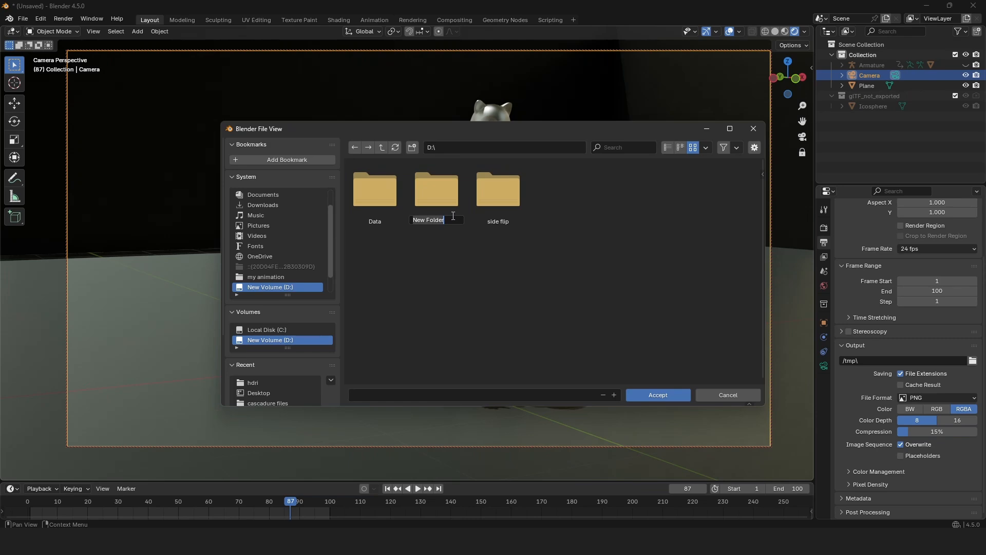
type("walk animation")
key("Return")
left_click(681, 399)
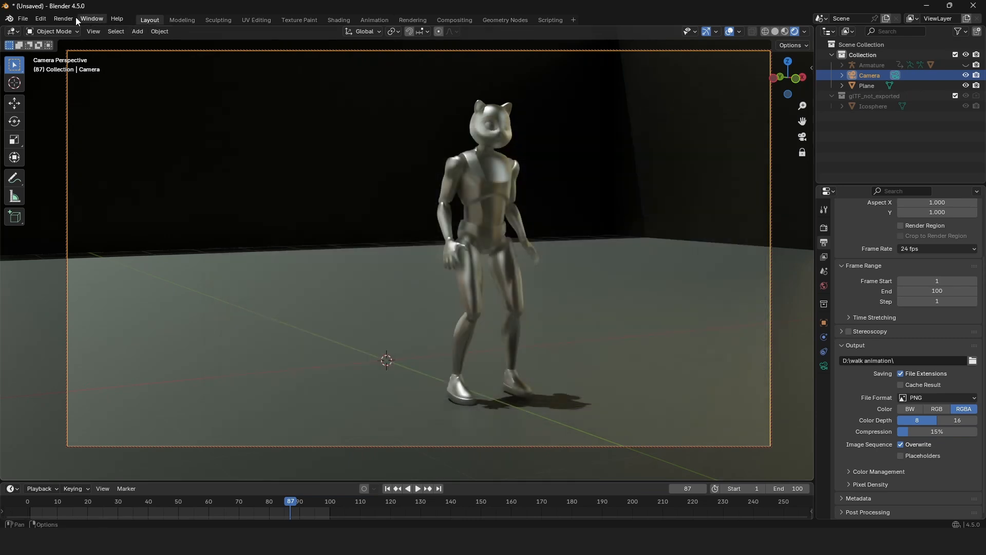
Render the full walk animation to the output folder as a PNG sequence, and close the finished render window.
left_click(63, 19)
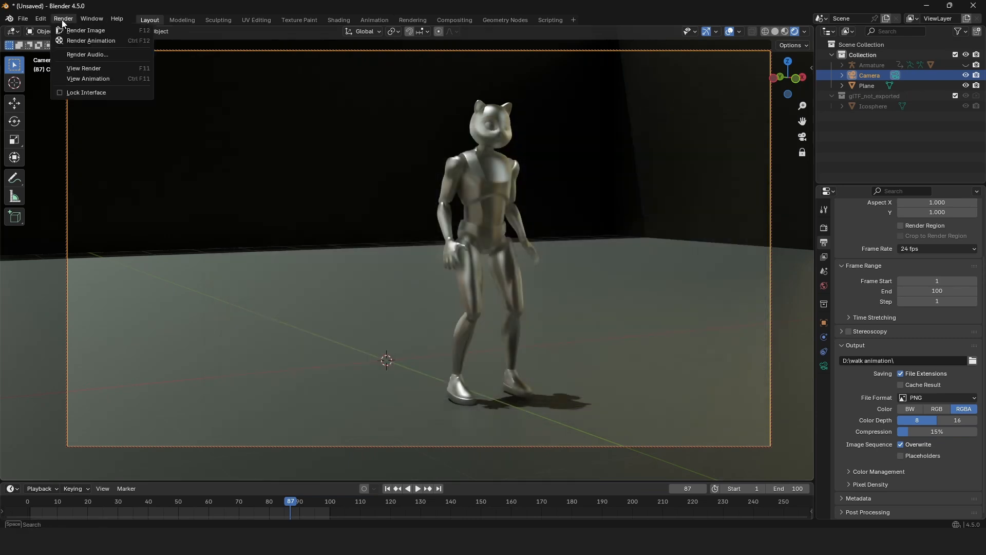
left_click(81, 41)
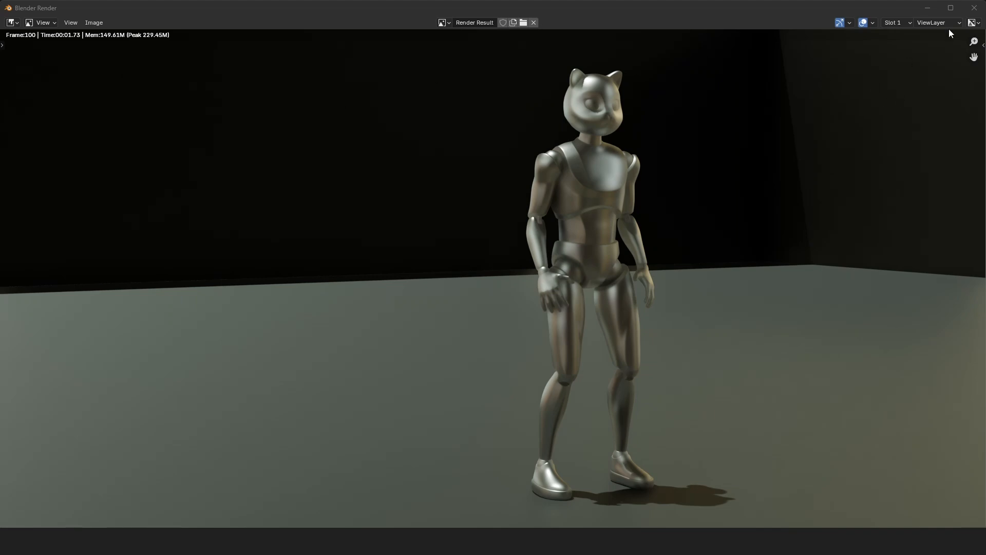
left_click(971, 10)
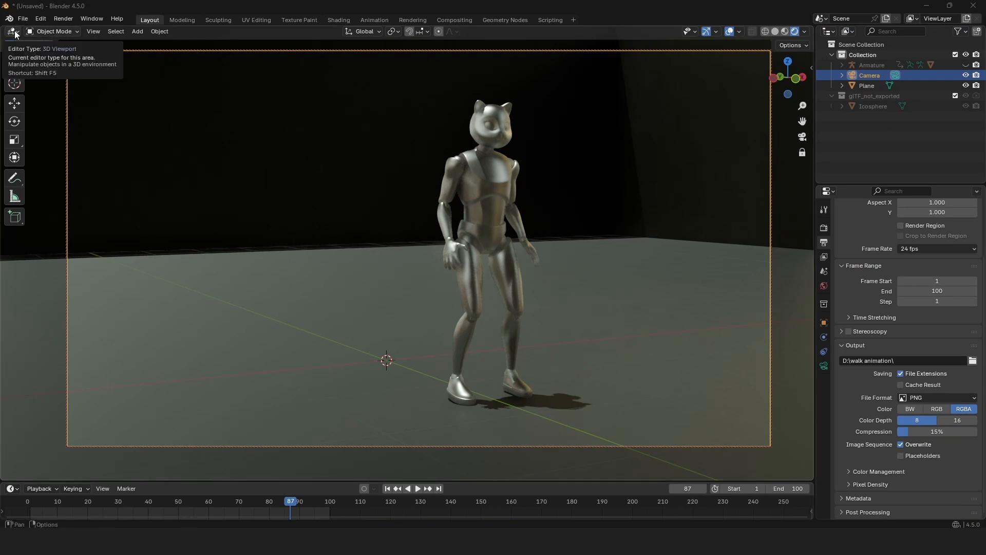
Change the 3D viewport to the Video Sequencer and show it in the combined Sequencer & Preview view.
left_click(13, 31)
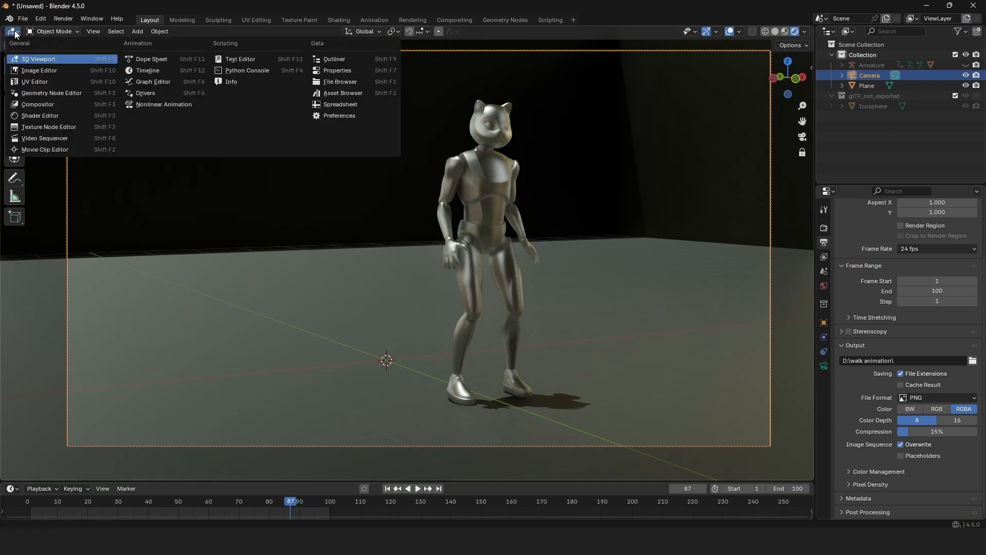
left_click(59, 137)
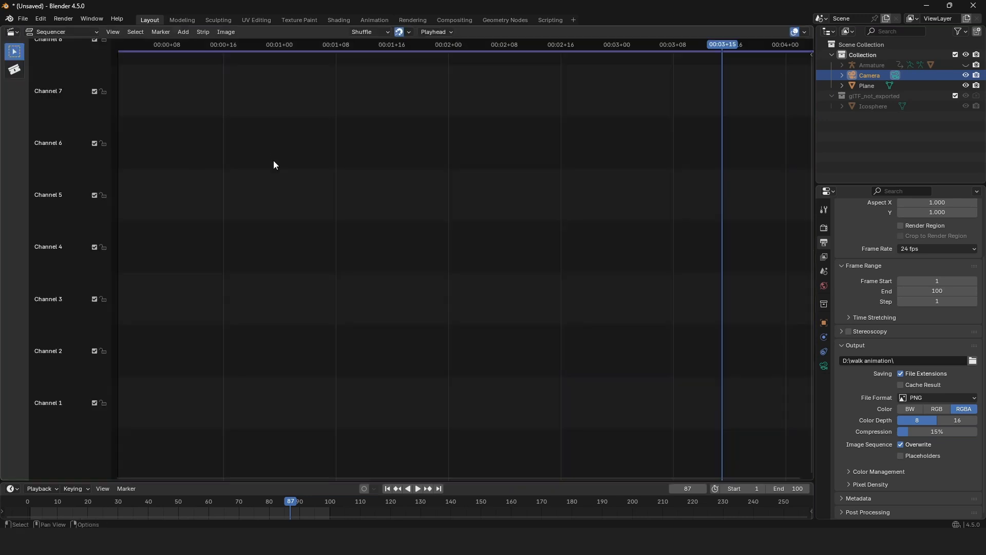
left_click(57, 32)
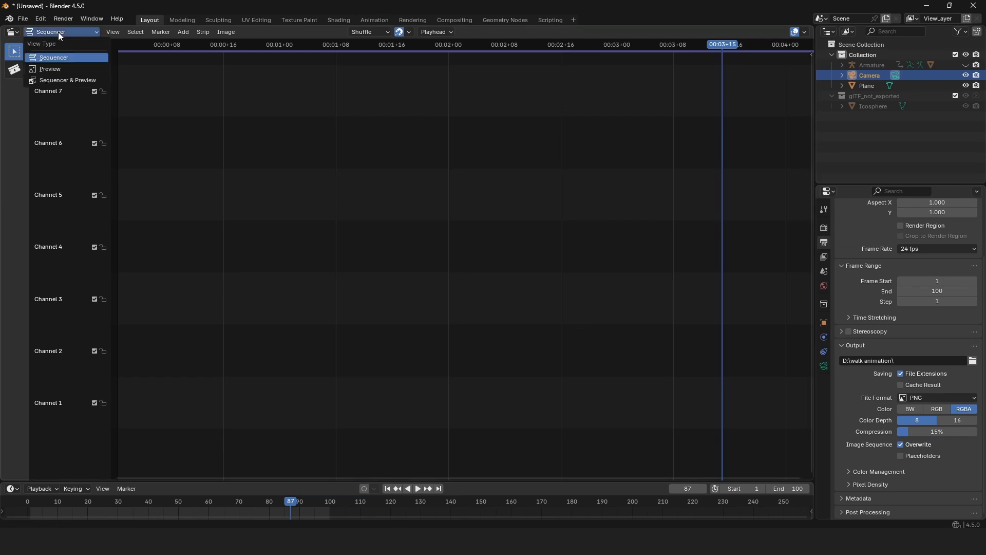
left_click(66, 83)
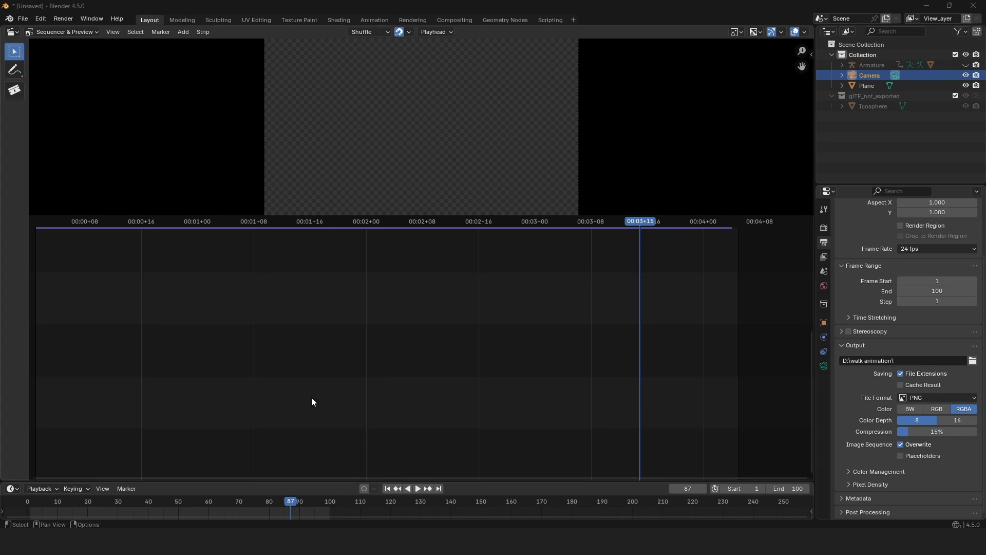
Import all rendered PNG frames from the "walk animation" folder on drive D into the sequencer as one image strip starting at frame 1.
key("super+e")
left_click(308, 482)
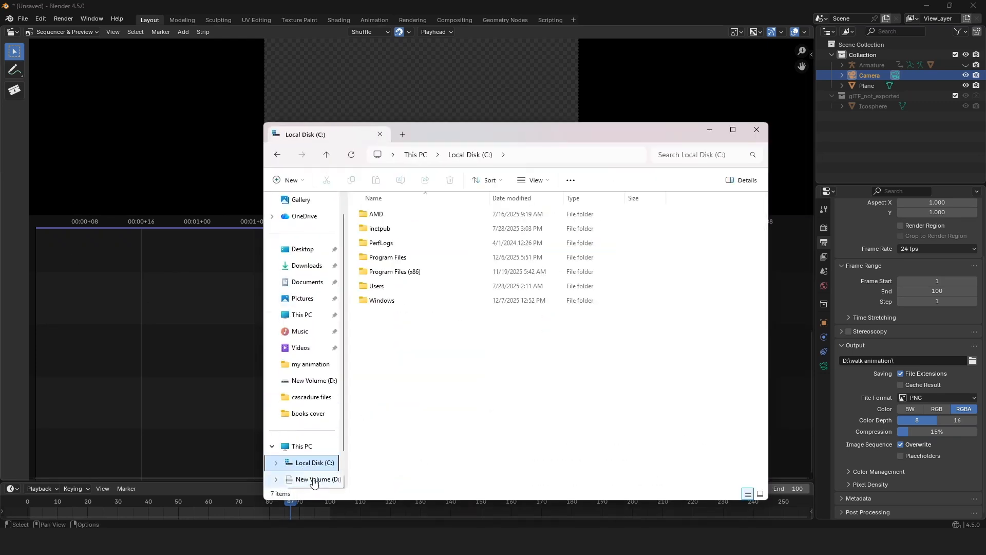
left_click(313, 481)
double_click(396, 238)
key("ctrl+a")
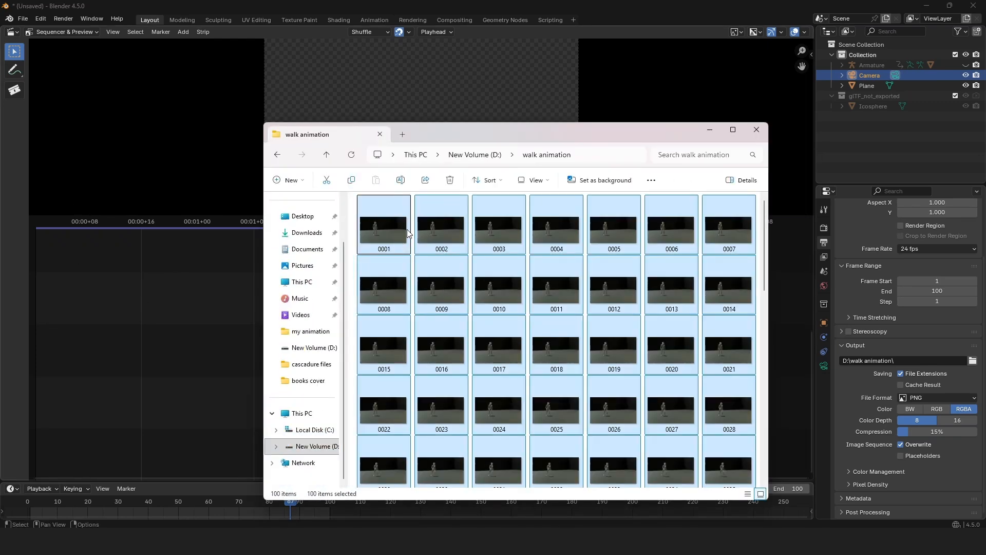
left_click_drag(383, 214, 50, 304)
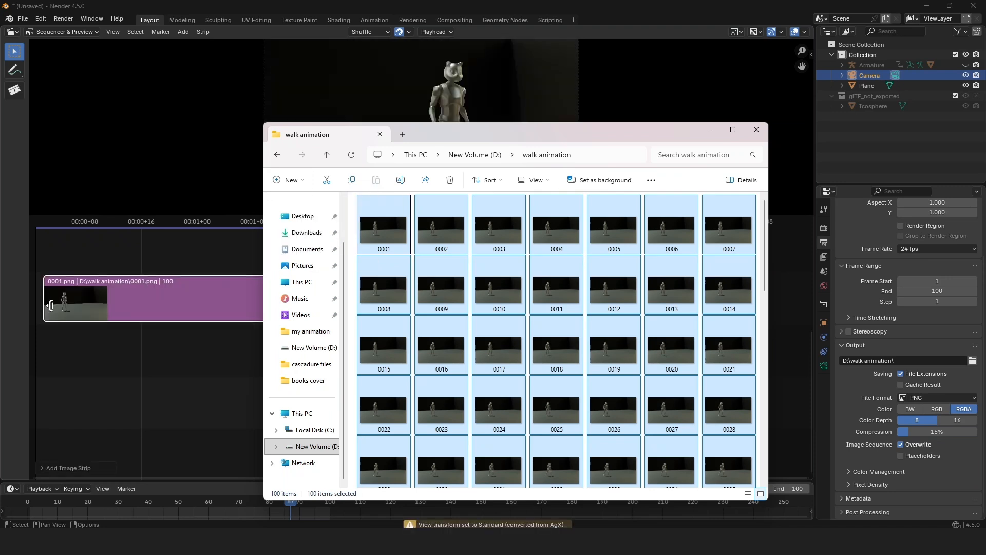
Set the output file format to FFmpeg Video and its encoding container to MPEG-4.
left_click(825, 242)
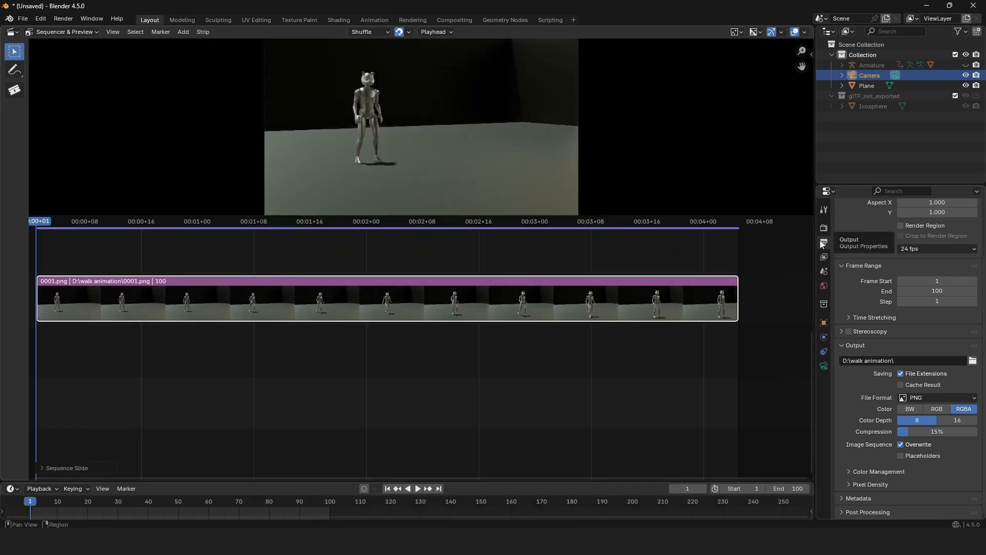
left_click(926, 396)
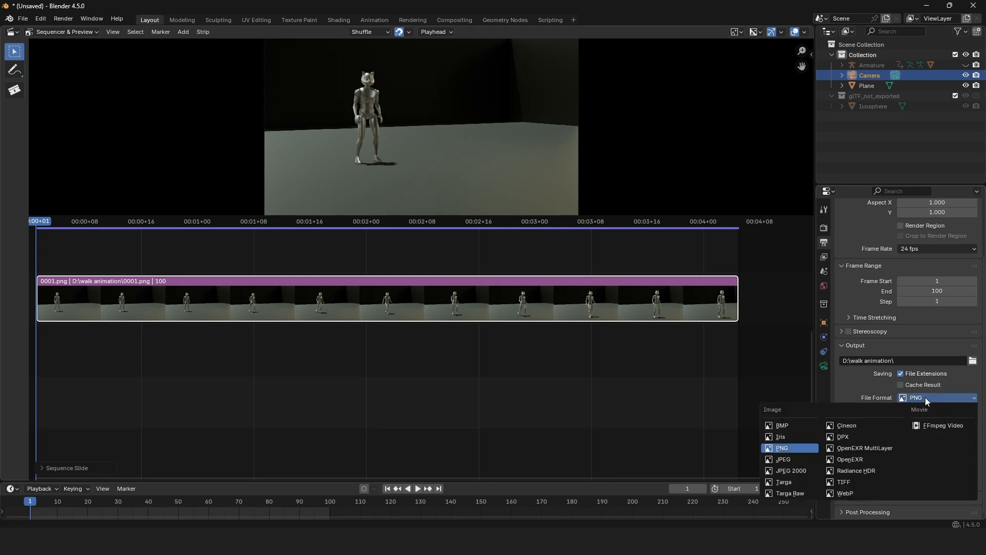
left_click(934, 424)
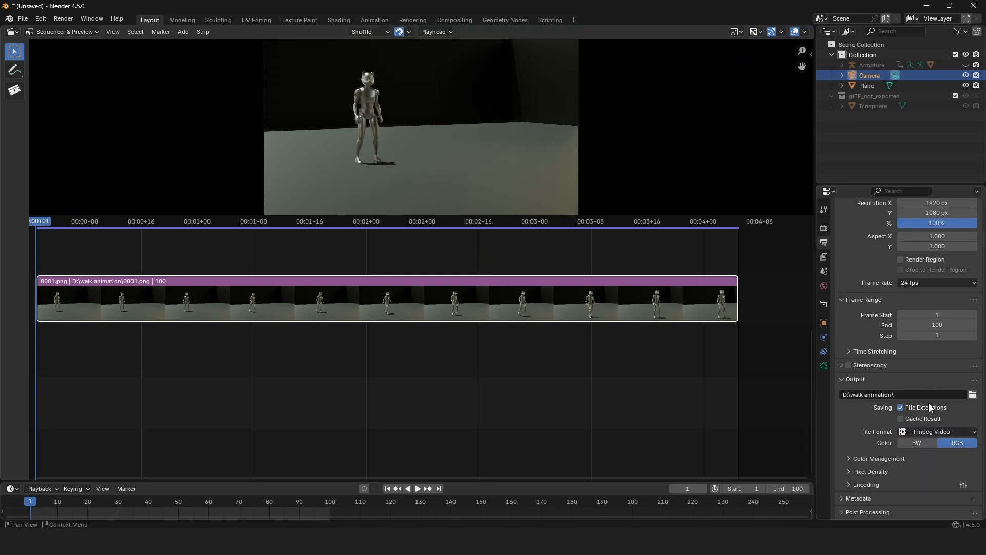
left_click(856, 485)
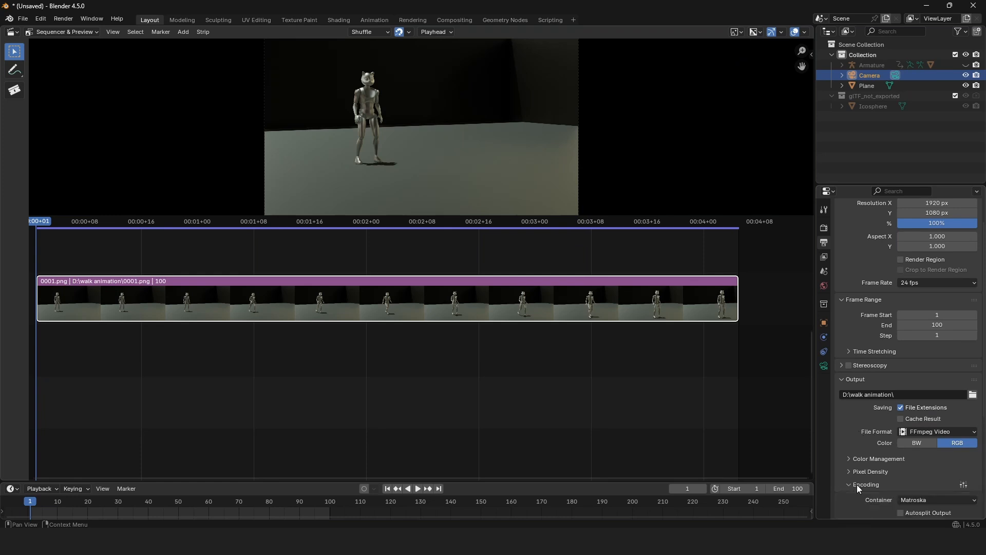
left_click(918, 501)
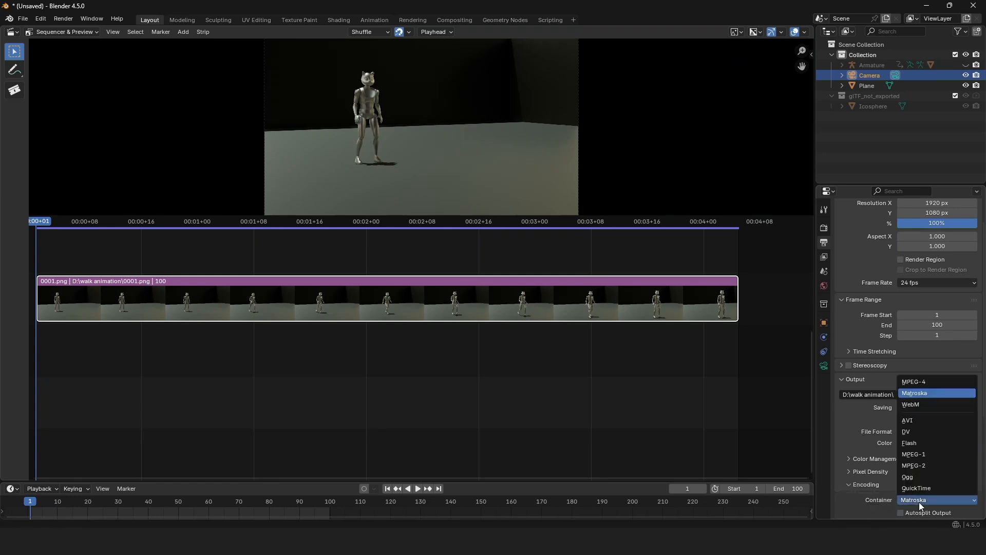
left_click(928, 384)
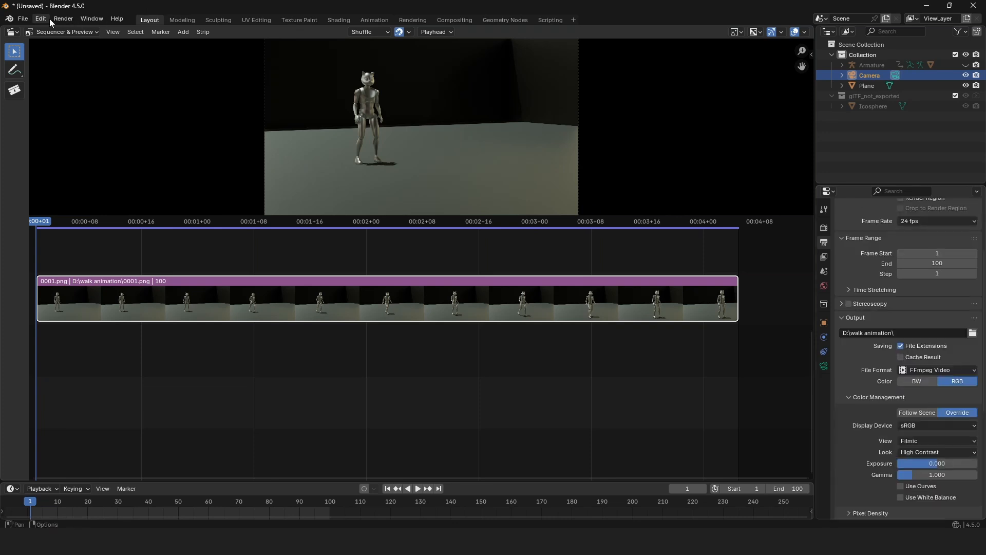
Render the sequence to a video file and play the resulting 0001-0100.mp4 from the "walk animation" folder.
left_click(62, 18)
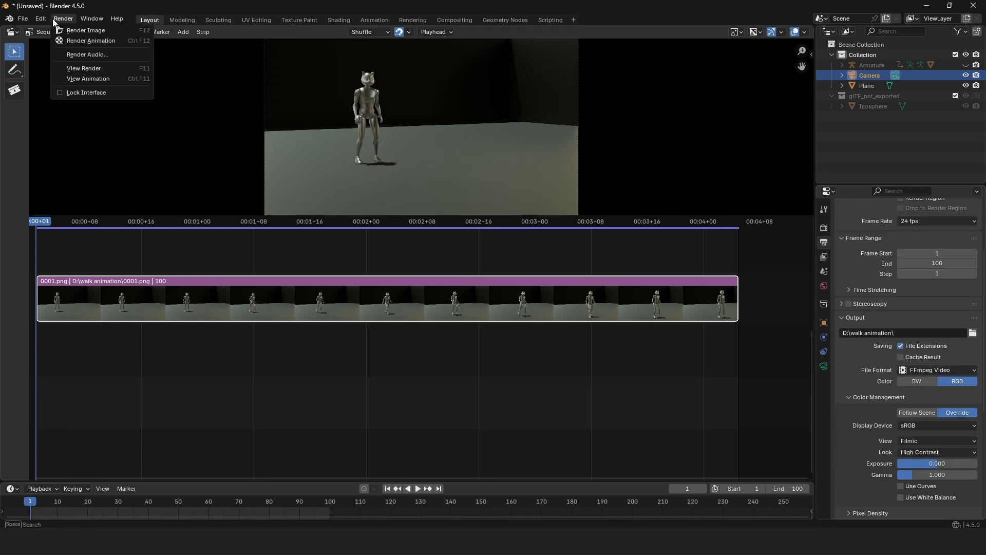
left_click(70, 40)
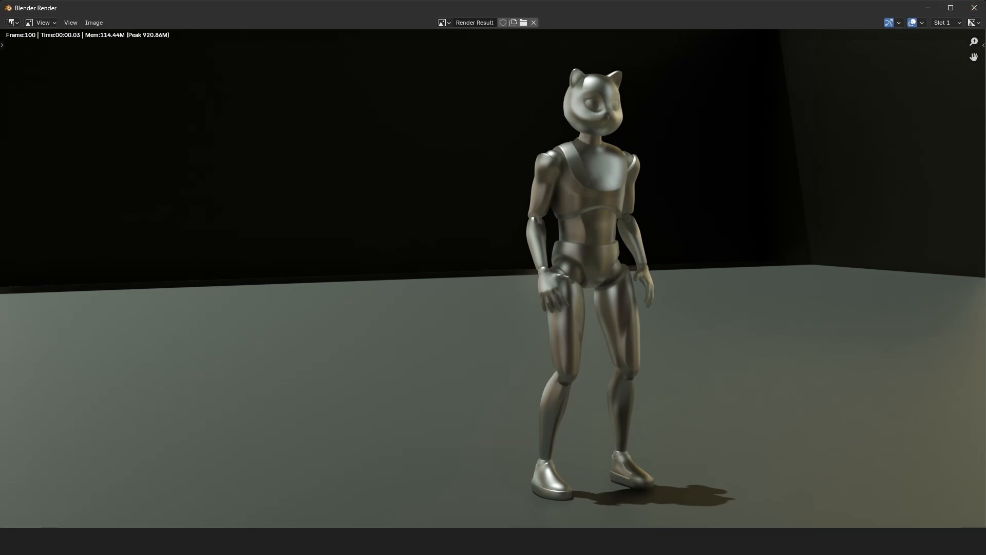
left_click(529, 488)
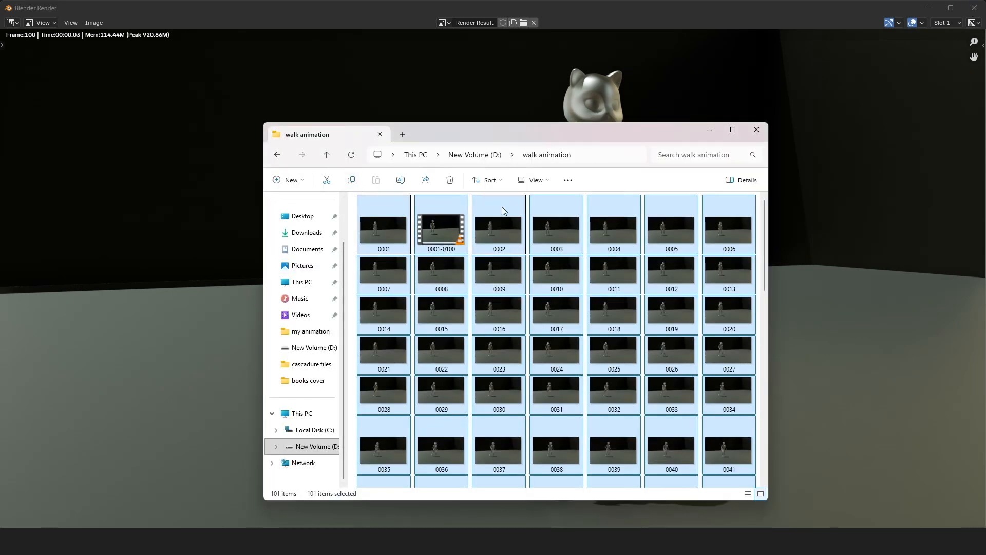
double_click(449, 230)
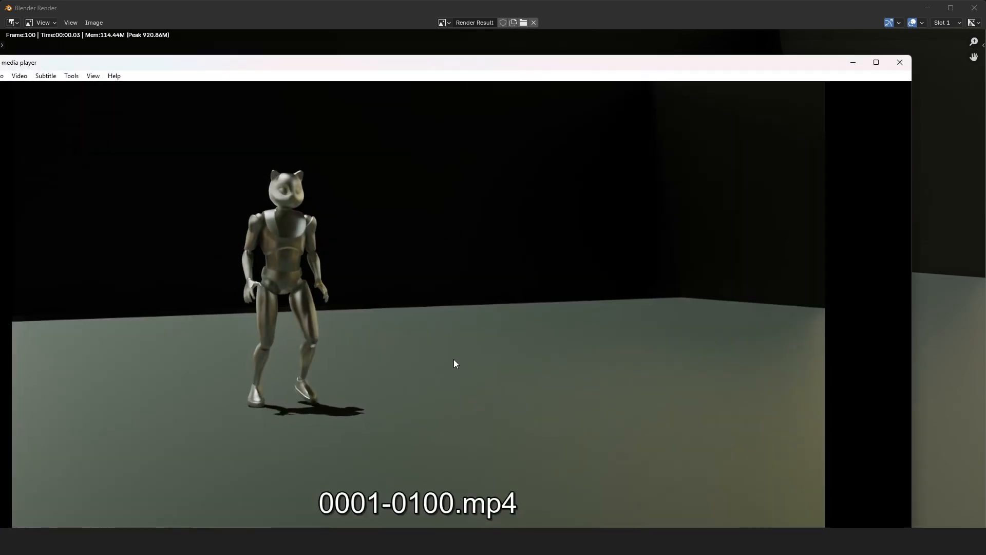